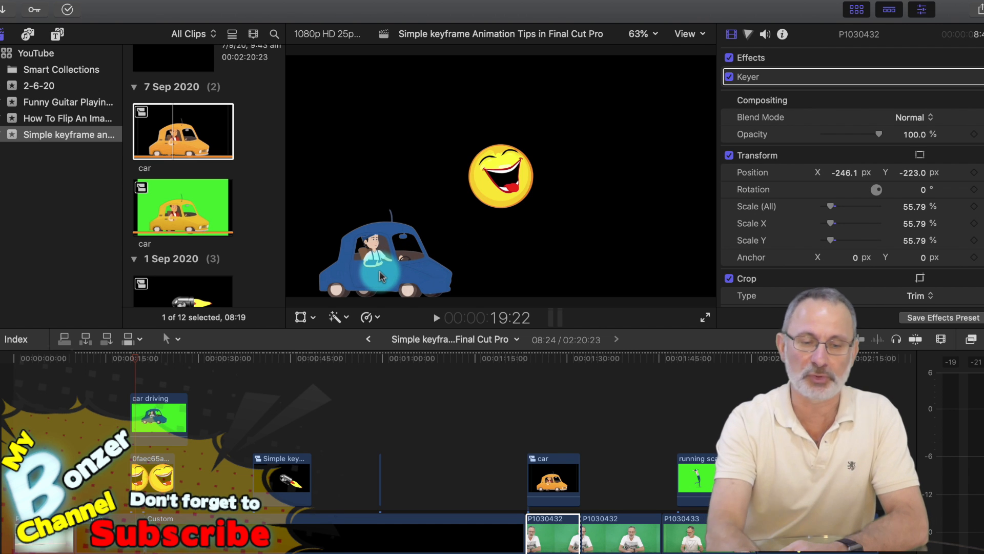
Step: Play back the section with the blue car and laughing emoji to review the animation
click(128, 360)
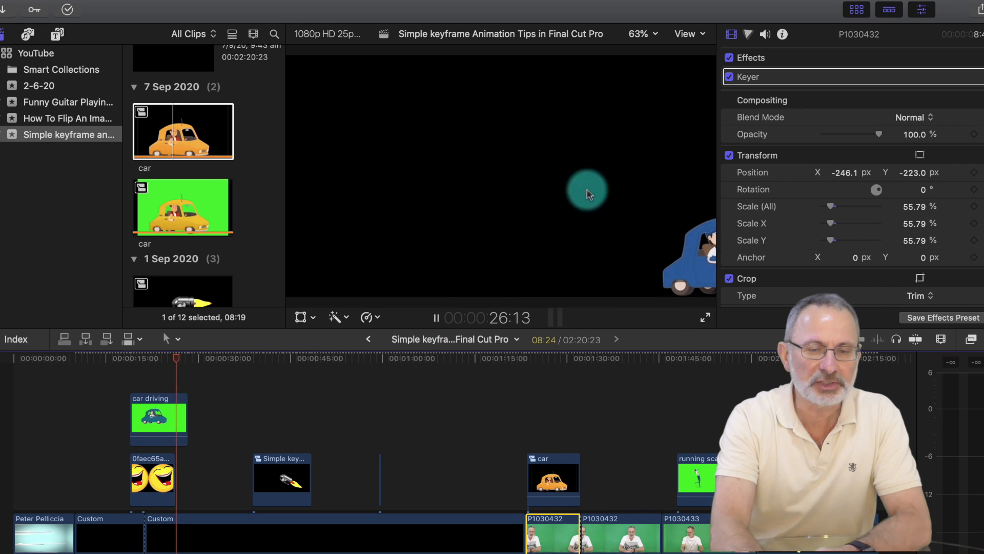
click(128, 358)
click(437, 318)
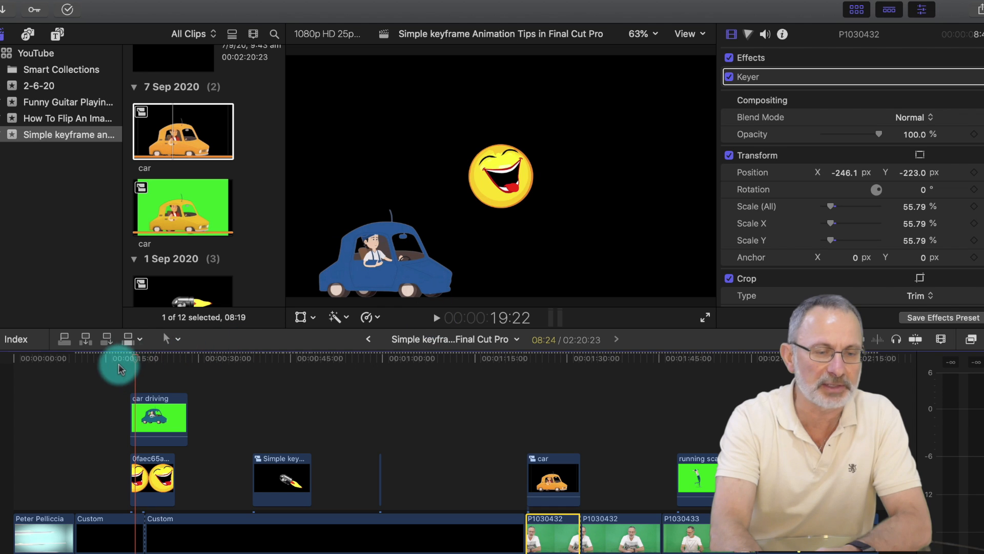
Step: Shift the laughing emoji clip slightly along the timeline and set a transform keyframe at its start, 19:14
drag(136, 357, 131, 357)
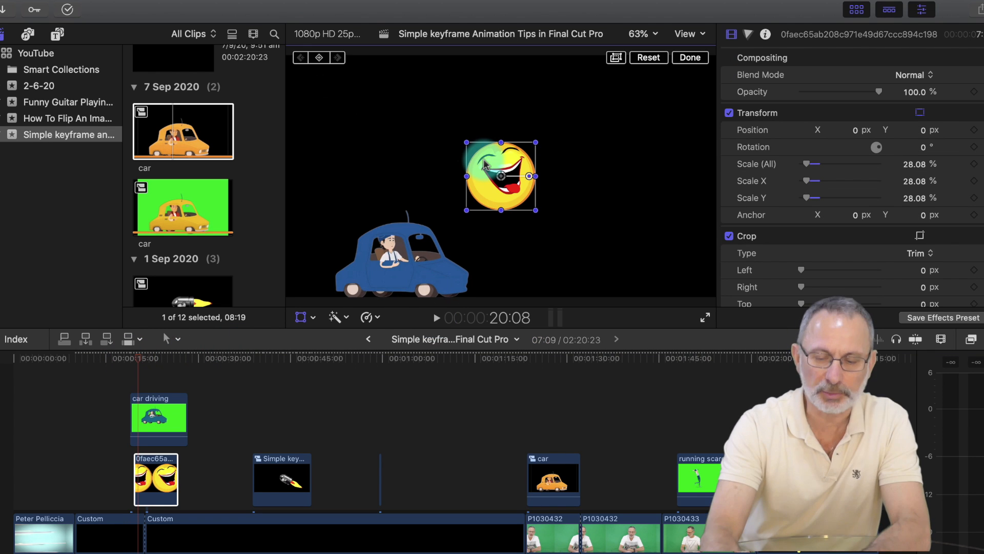
key(Up)
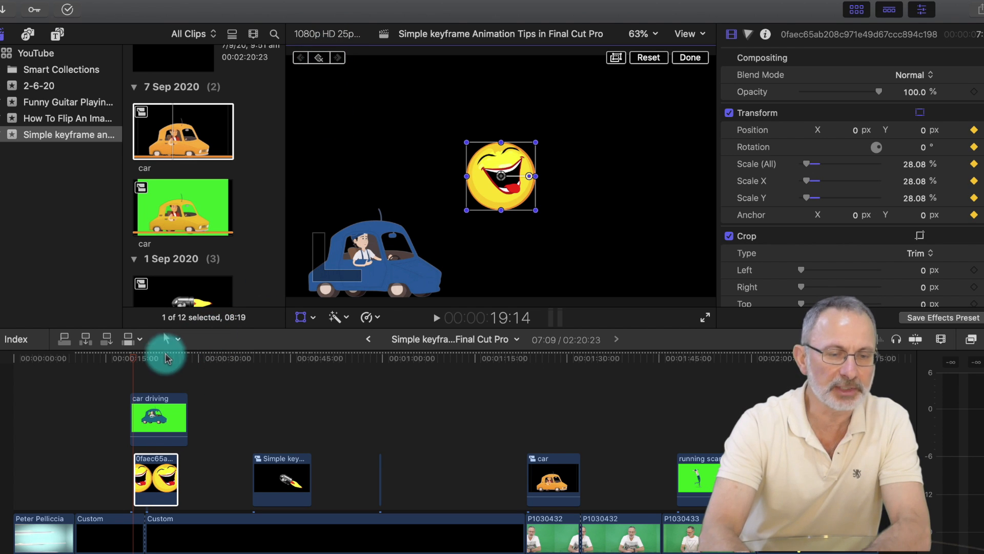
Step: Add a transform keyframe at 20:12 and move the emoji down in front of the car, to about X 32.2 px, Y -397.6 px
drag(133, 357, 139, 356)
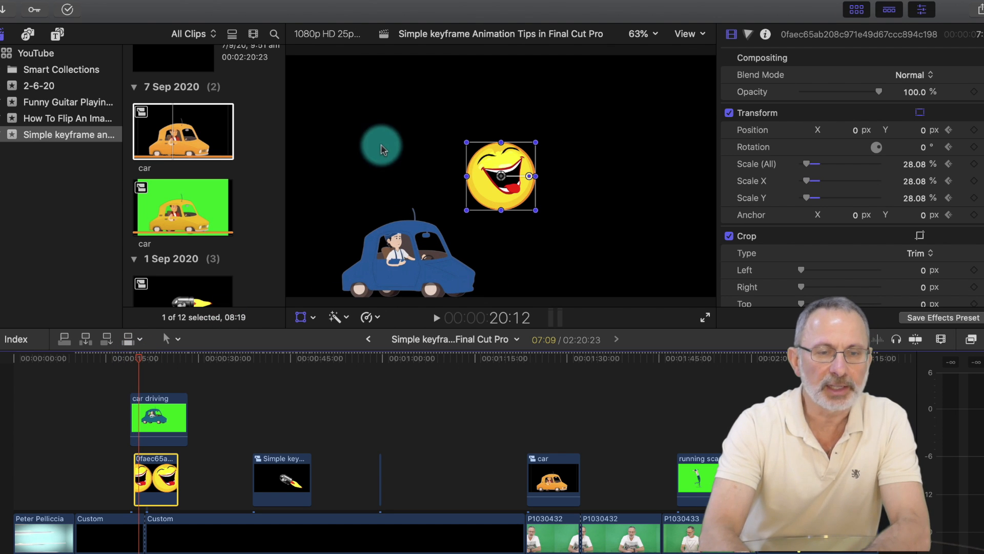
click(300, 320)
click(312, 319)
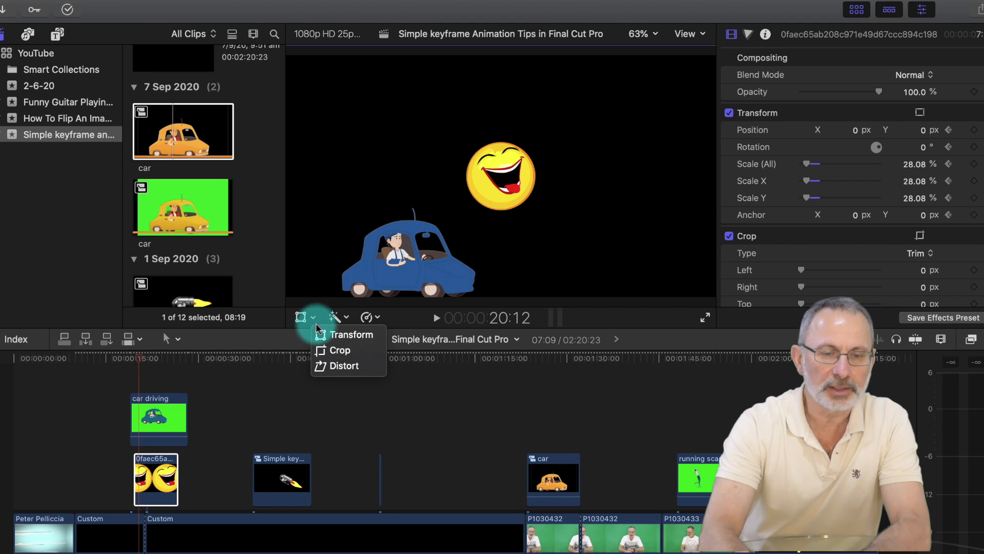
click(323, 334)
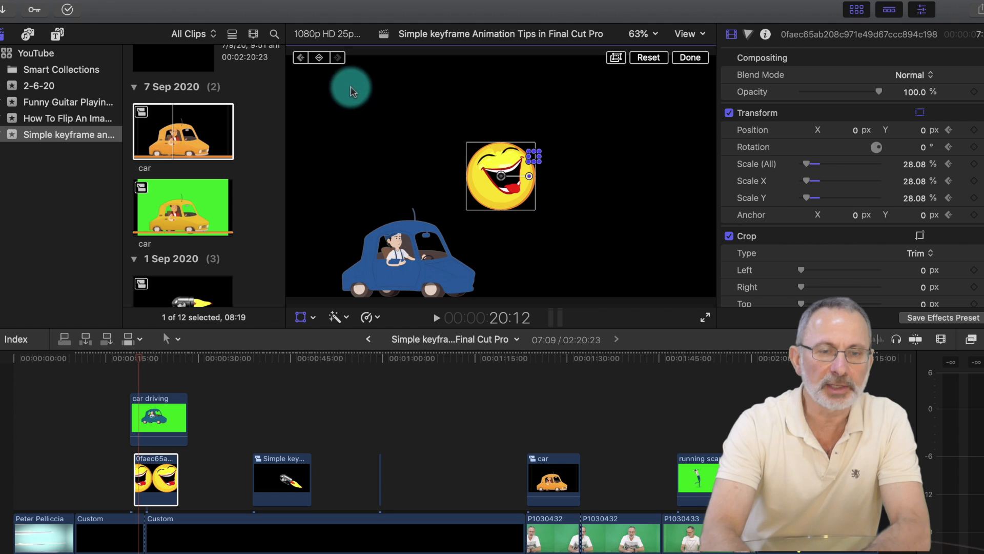
click(321, 57)
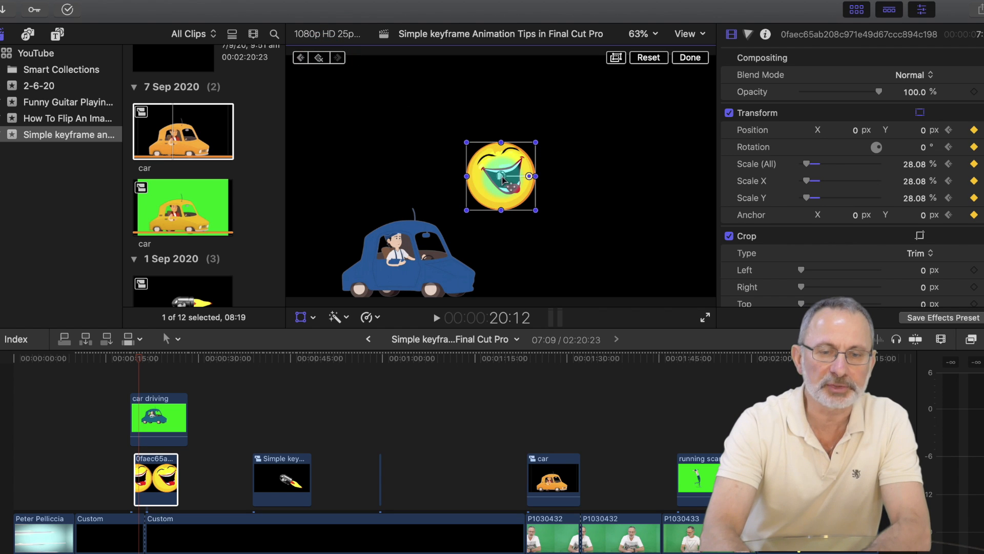
drag(502, 177, 507, 265)
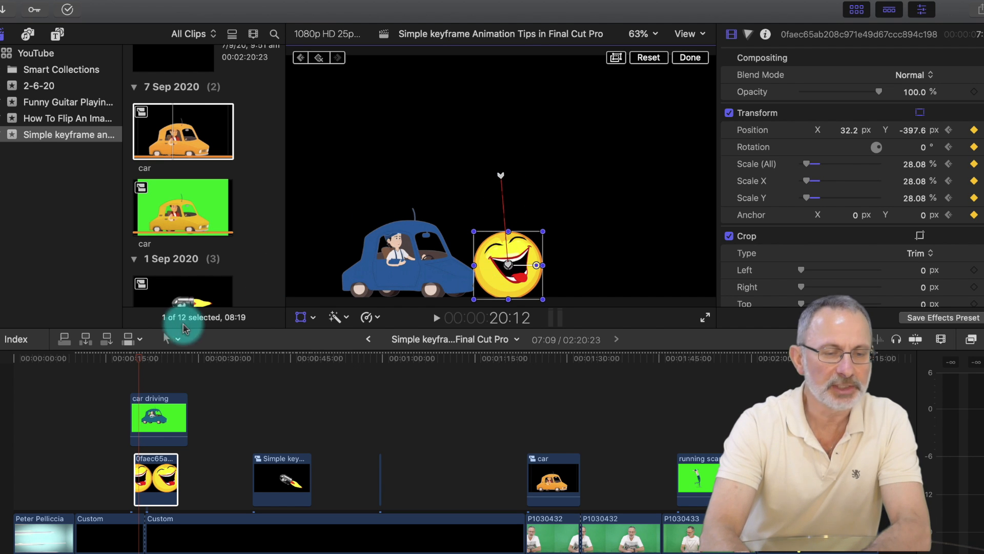
Step: Trim the end of the emoji clip back so that it ends at about 25:16, as the car leaves the frame
click(140, 362)
drag(139, 363, 168, 365)
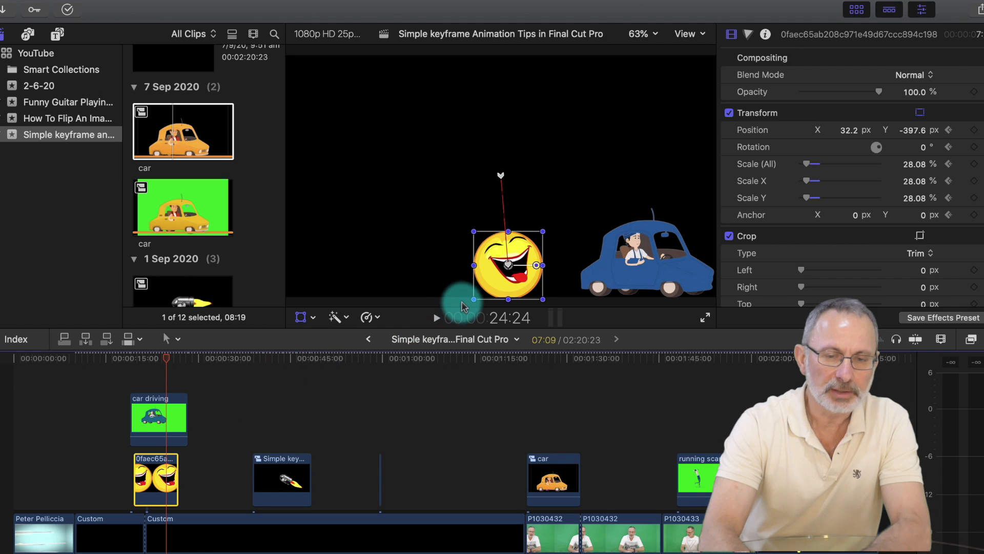
drag(169, 360, 177, 361)
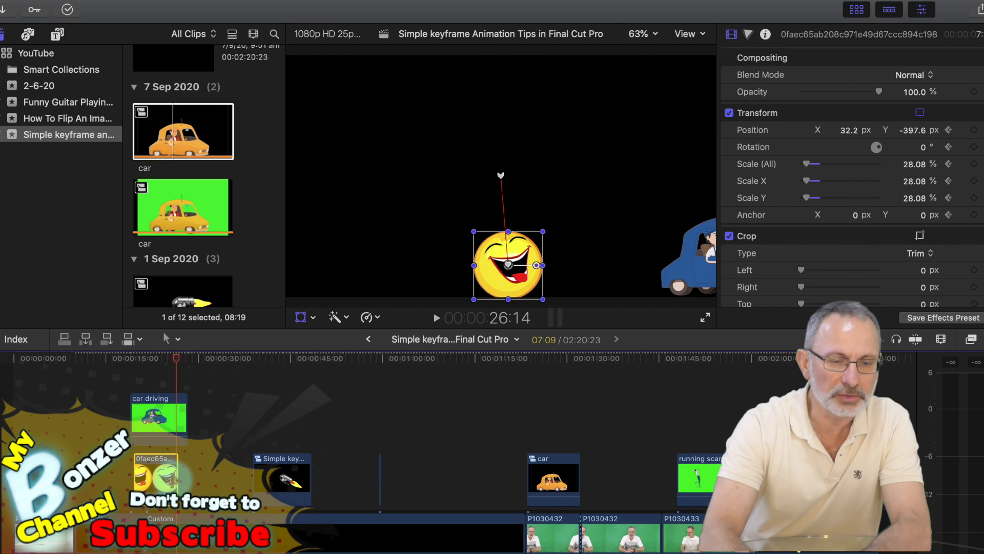
drag(176, 480, 168, 481)
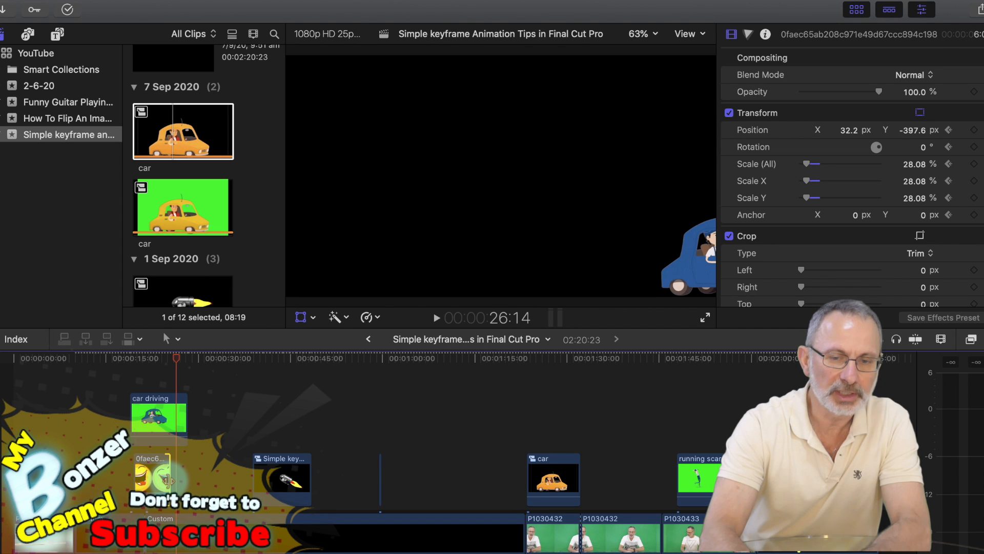
Step: At the emoji clip's last frame, 25:15, move the emoji out of frame at the upper right, to about X 1135.4 px, Y 366.7 px
key(Up)
key(Up)
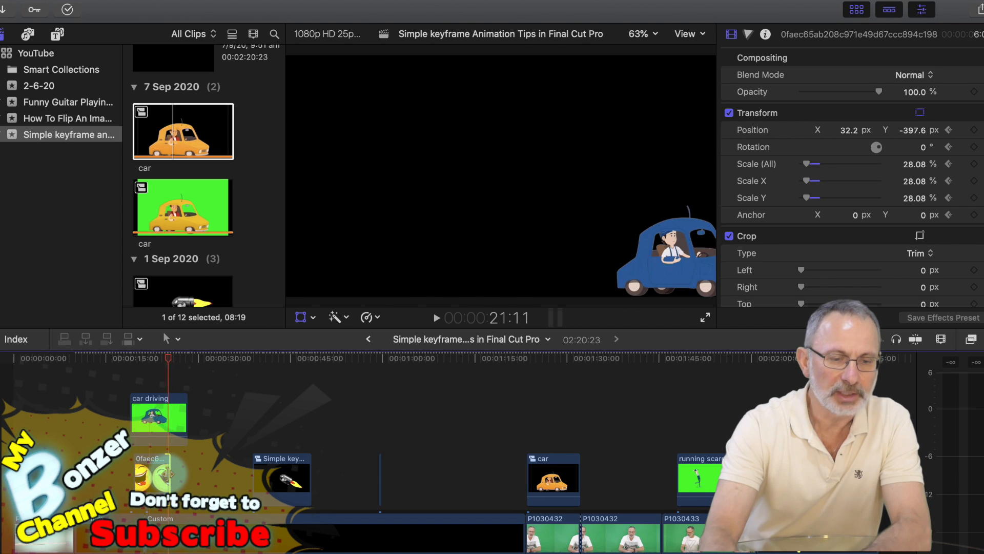
key(Down)
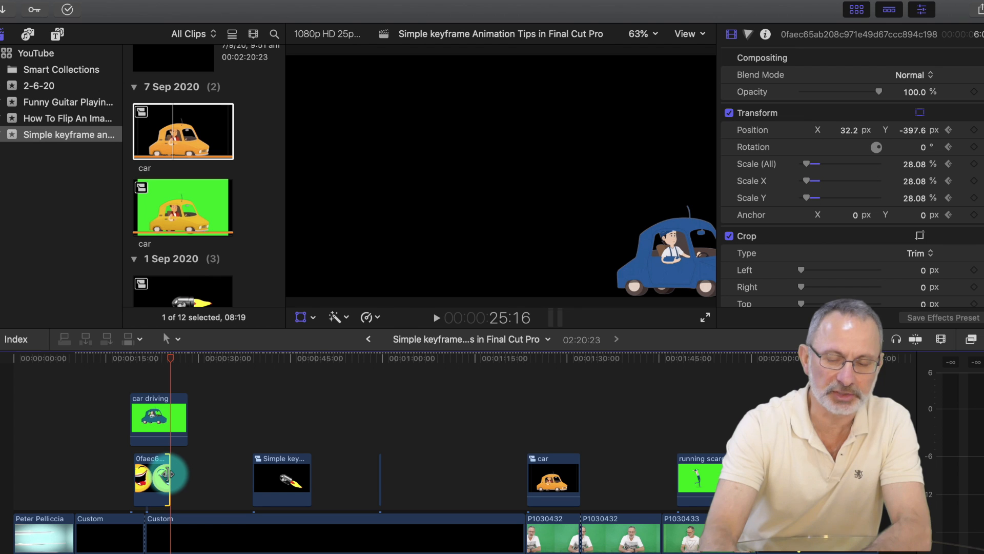
key(Left)
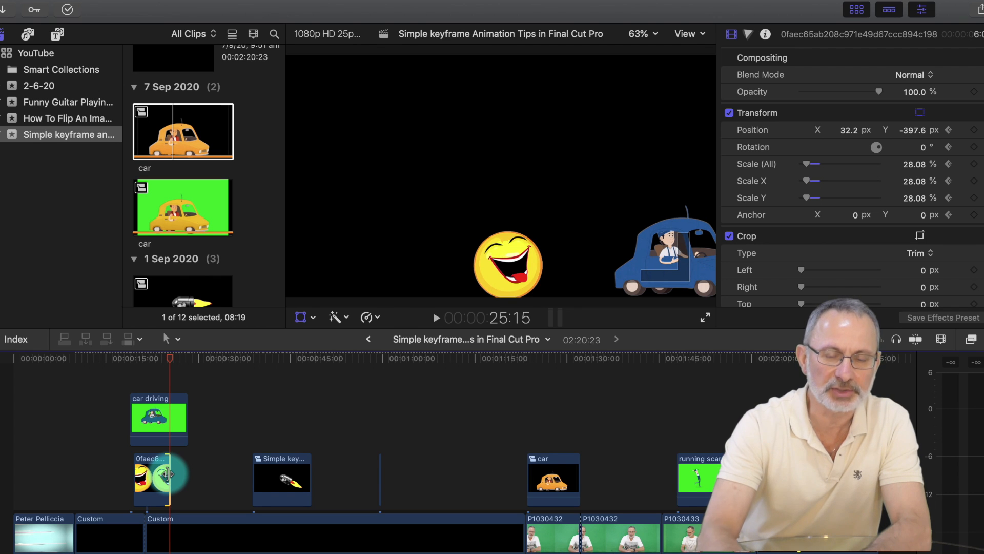
click(163, 489)
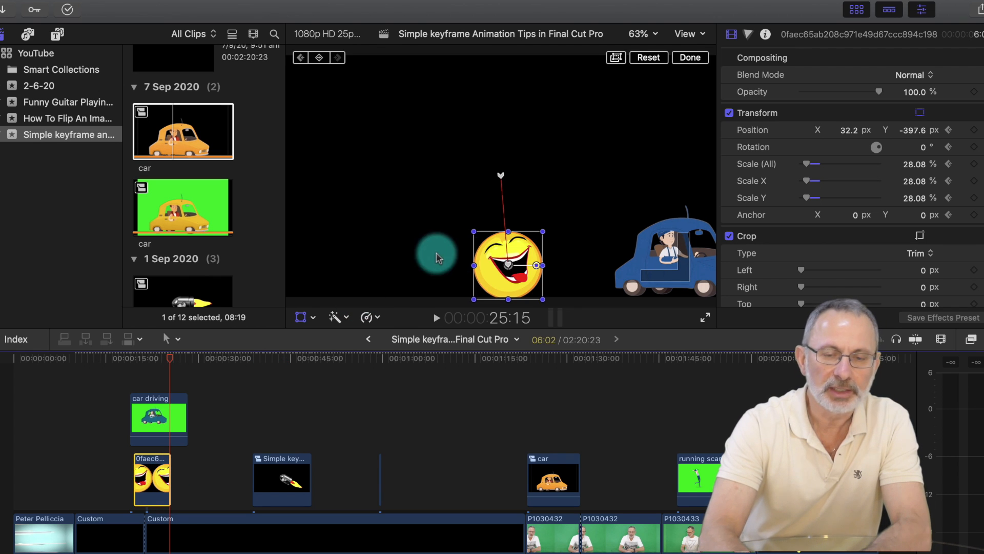
drag(512, 264, 759, 96)
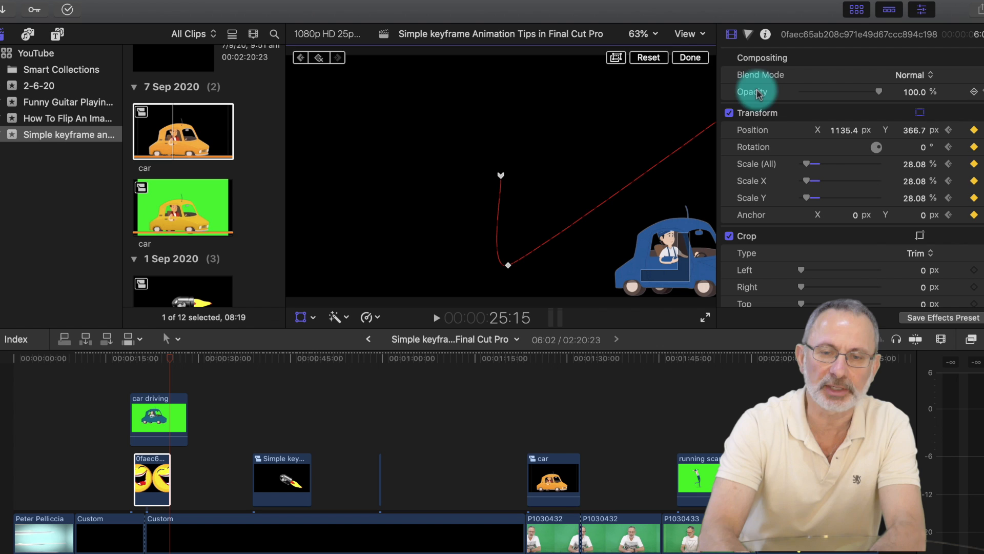
click(699, 62)
Step: Play back the emoji animation from the start of its clip to check the motion path
key(Up)
key(Up)
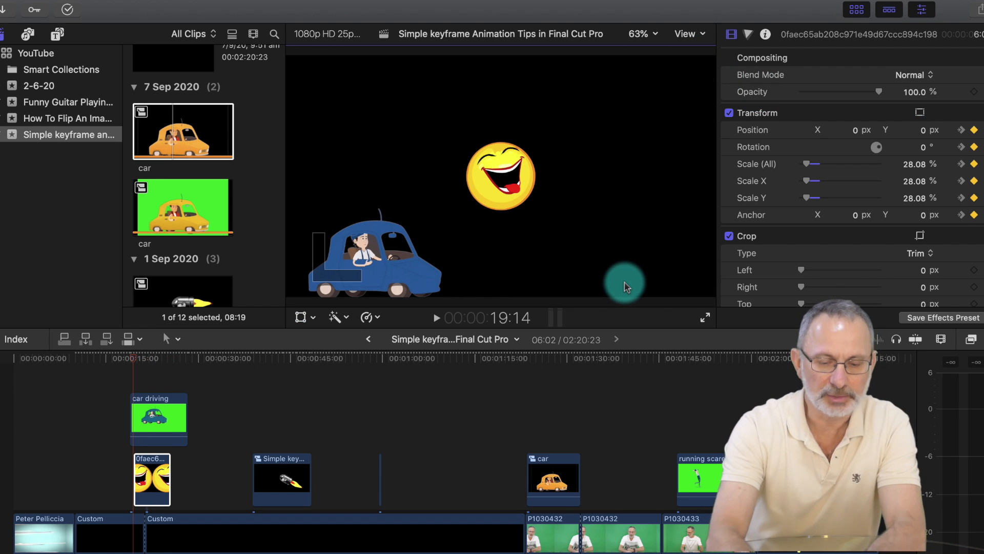
key(space)
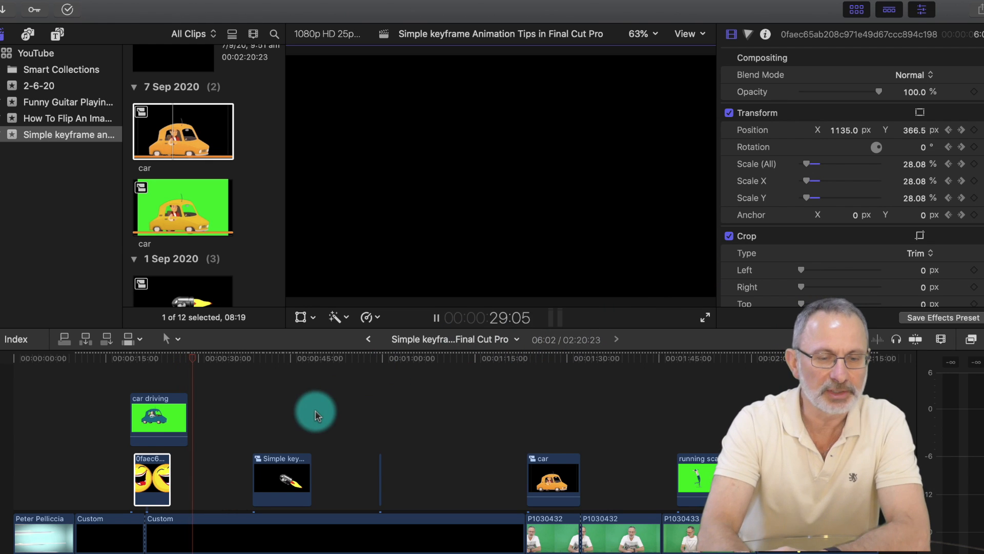
click(437, 319)
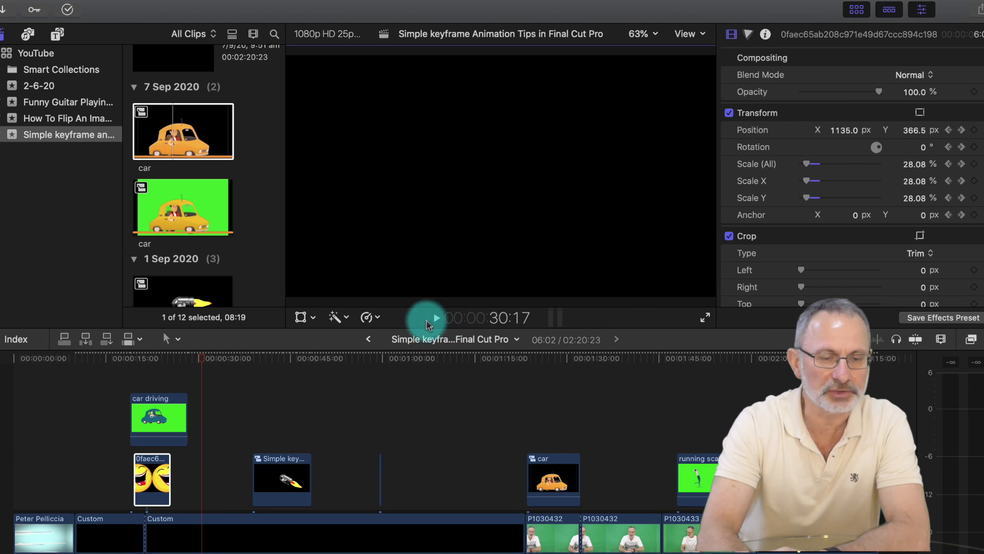
key(Up)
key(Up)
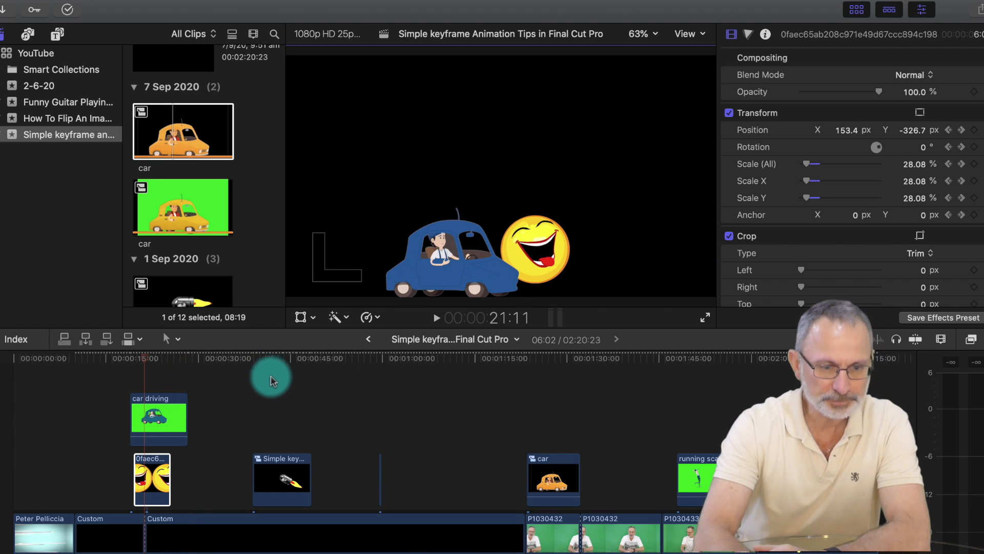
Step: Hide the inspector for a larger viewer and rotate the emoji off-screen at 25:10 so it spins along its path
click(163, 482)
key(Right)
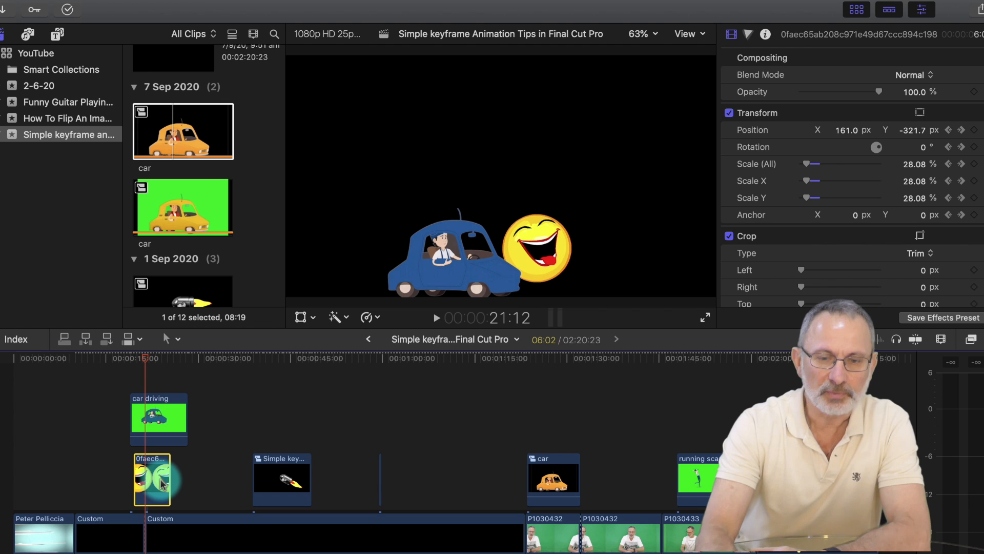
click(301, 317)
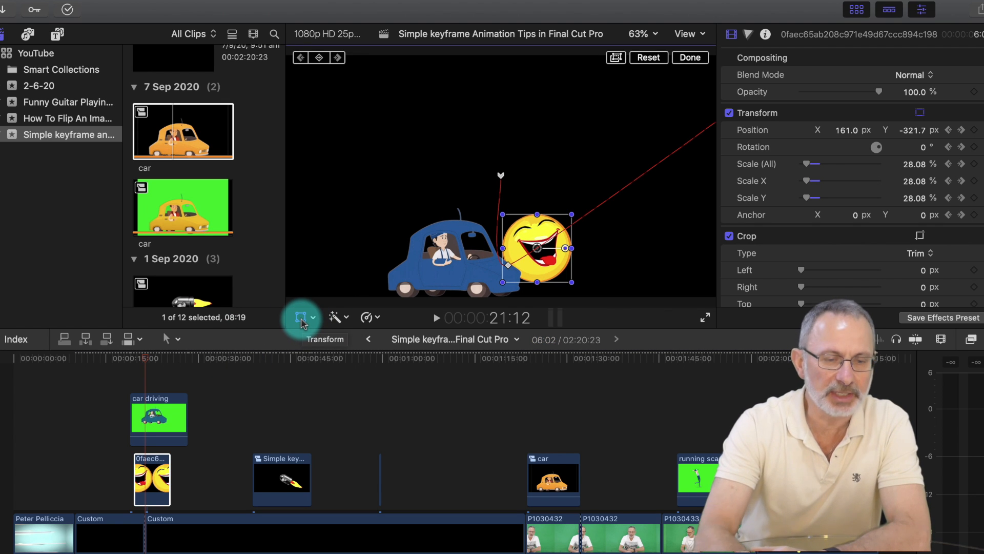
drag(147, 358, 170, 358)
mouse_move(862, 4)
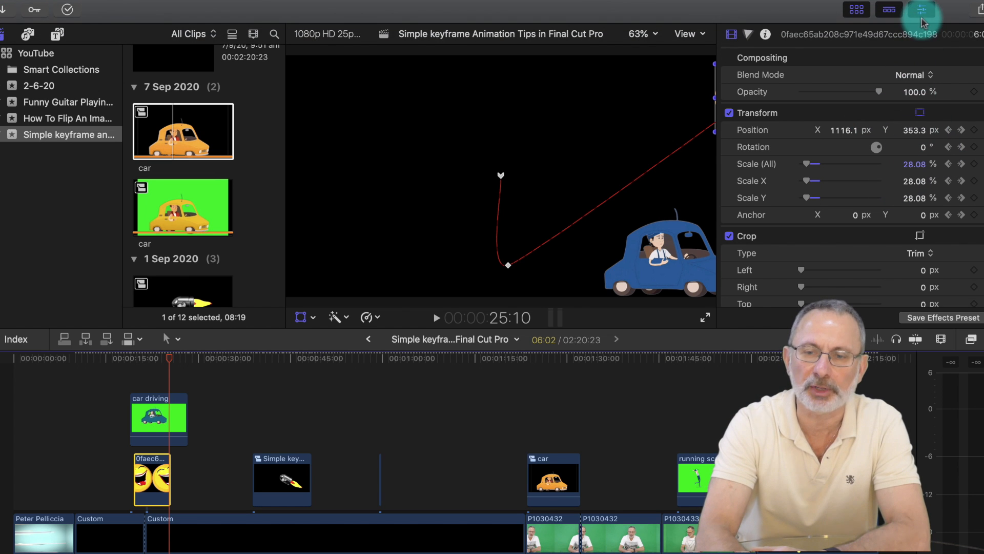
click(922, 11)
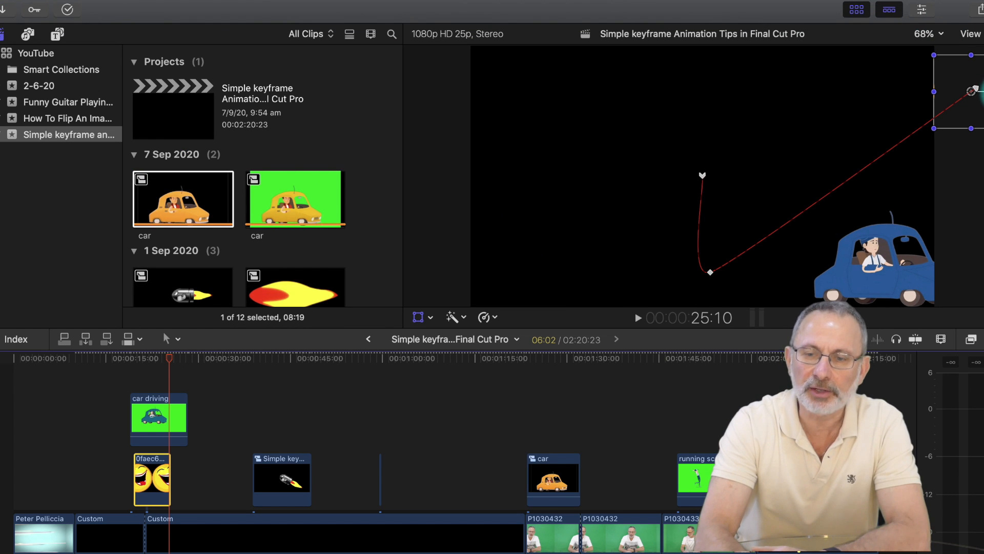
mouse_move(975, 90)
mouse_down()
mouse_move(971, 109)
mouse_move(957, 112)
mouse_move(942, 85)
mouse_move(959, 71)
mouse_move(980, 81)
mouse_move(970, 130)
mouse_move(939, 105)
mouse_move(947, 67)
mouse_move(976, 59)
mouse_move(981, 88)
mouse_move(972, 90)
mouse_up()
click(974, 57)
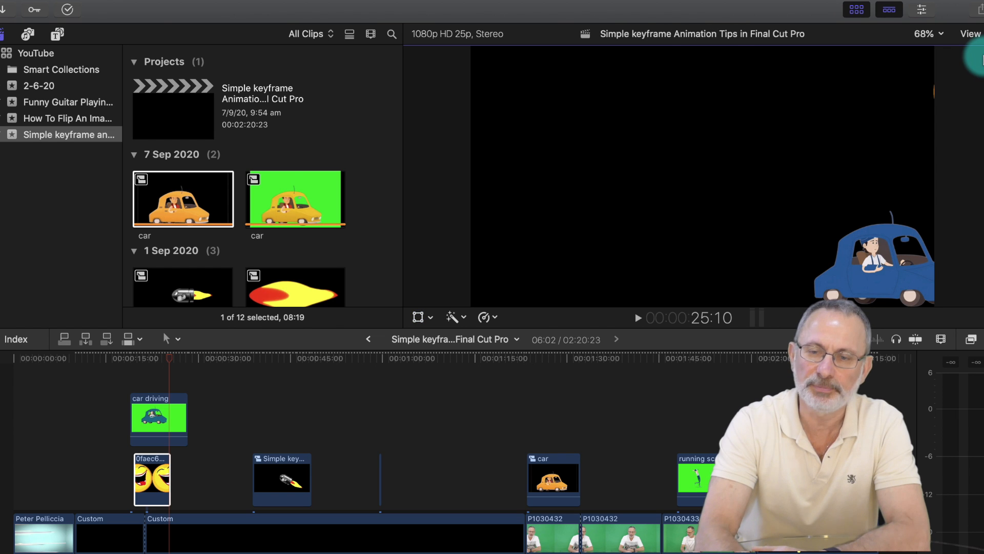
Step: Play back the animation from 19:14 to check the emoji's spin
key(Up)
key(Up)
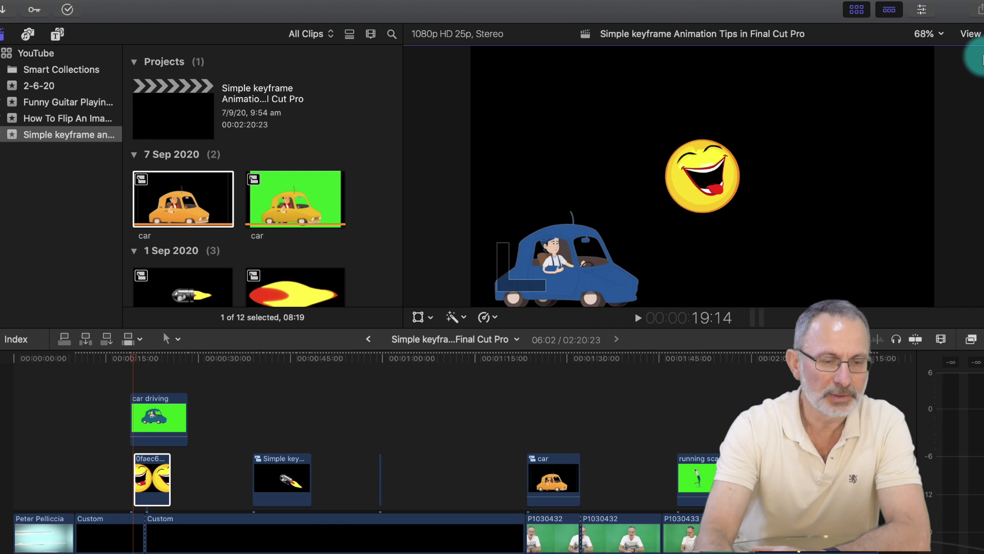
key(space)
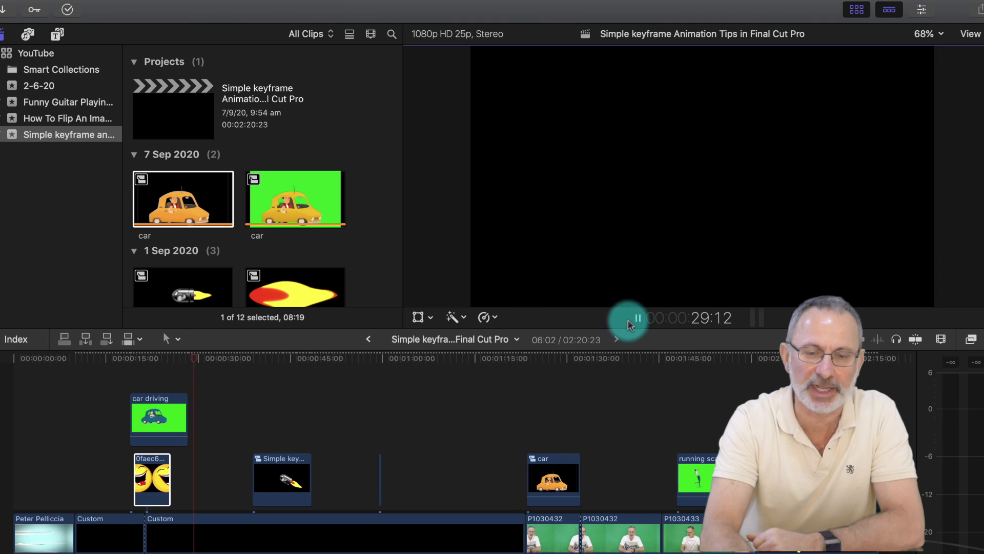
Step: Scale the off-screen emoji down to almost nothing at 25:10 so that it shrinks while flying away
click(150, 360)
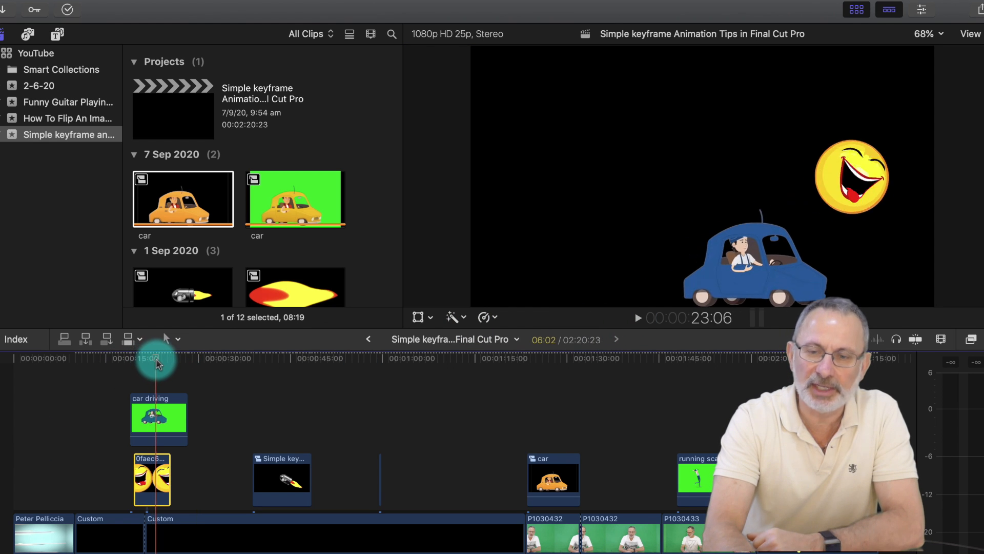
drag(164, 363, 165, 358)
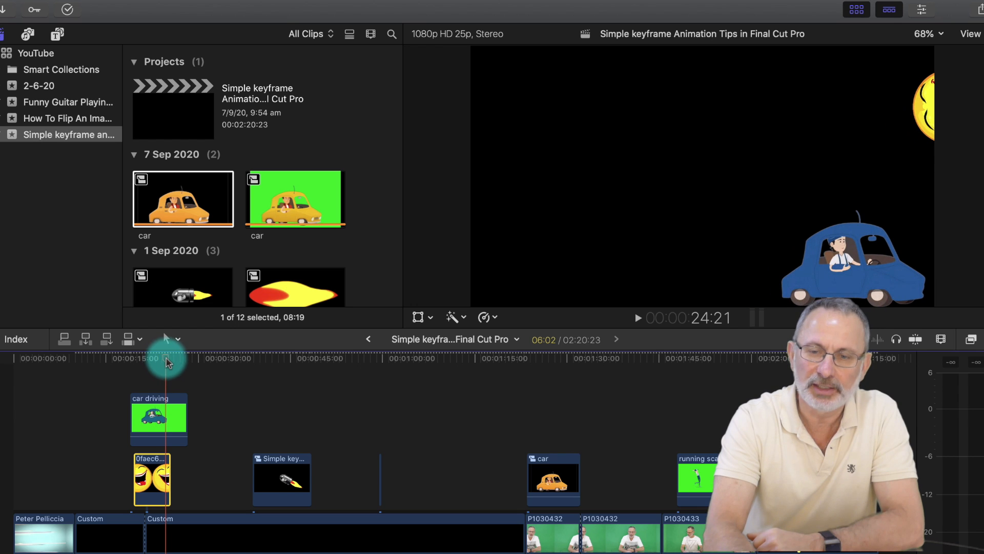
click(413, 315)
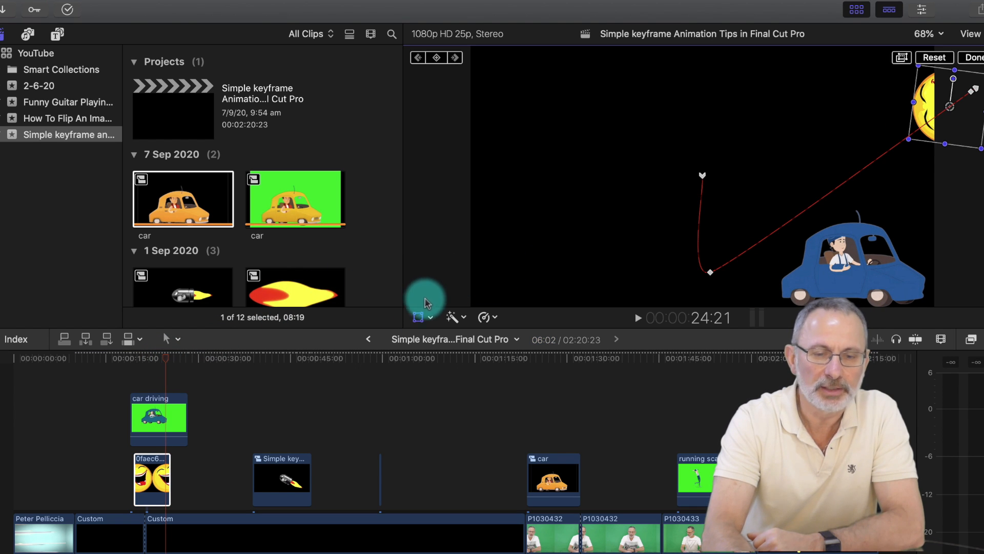
click(167, 363)
drag(167, 362, 170, 363)
drag(170, 362, 171, 364)
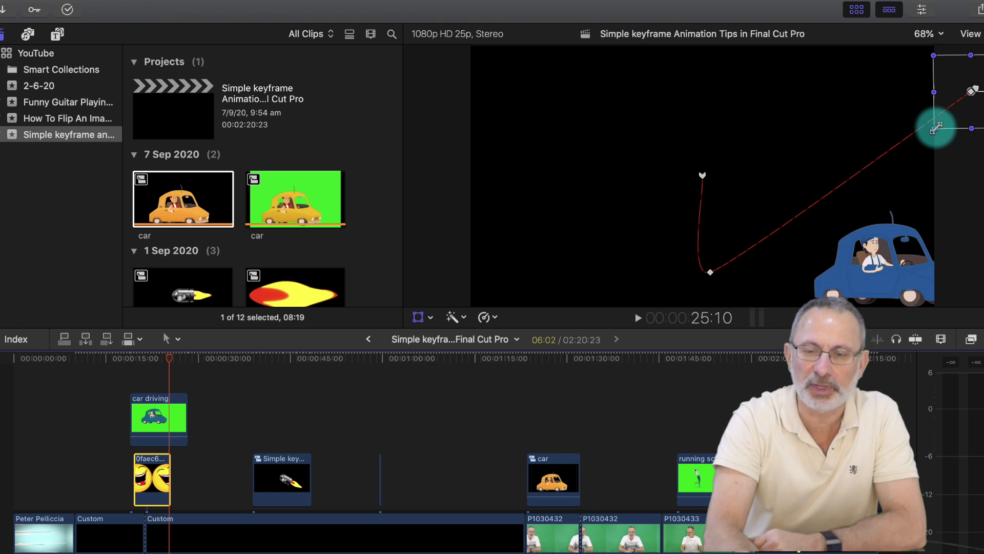
drag(936, 128, 935, 128)
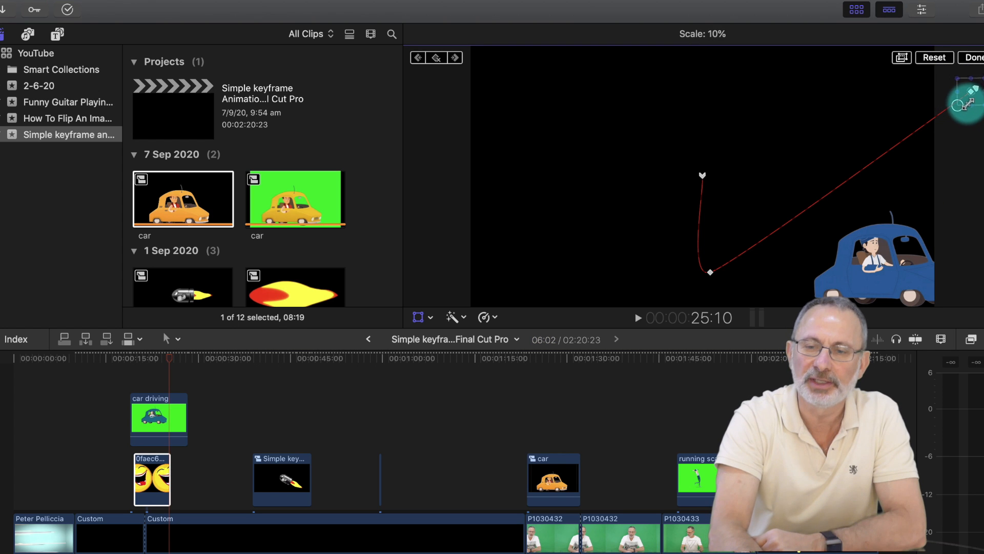
drag(967, 95, 969, 93)
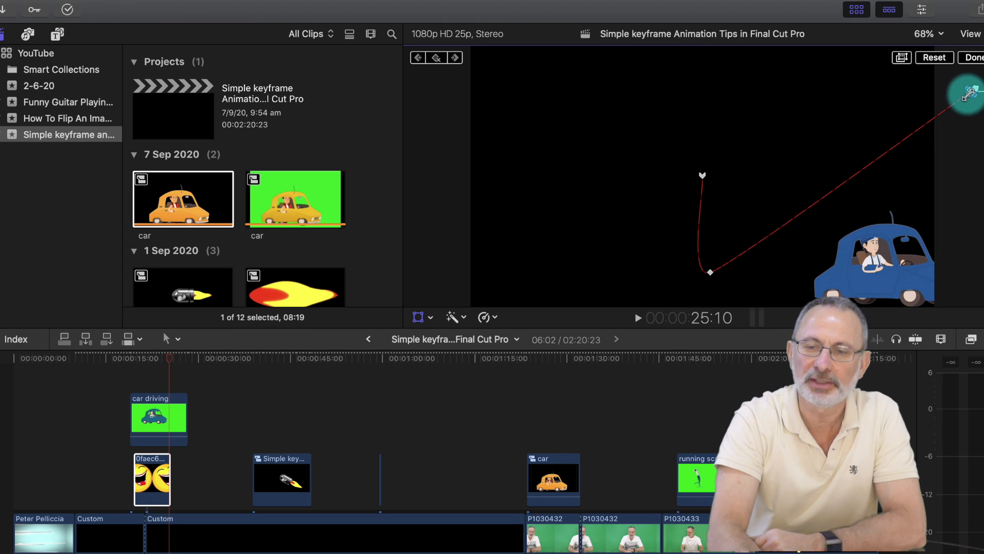
click(973, 57)
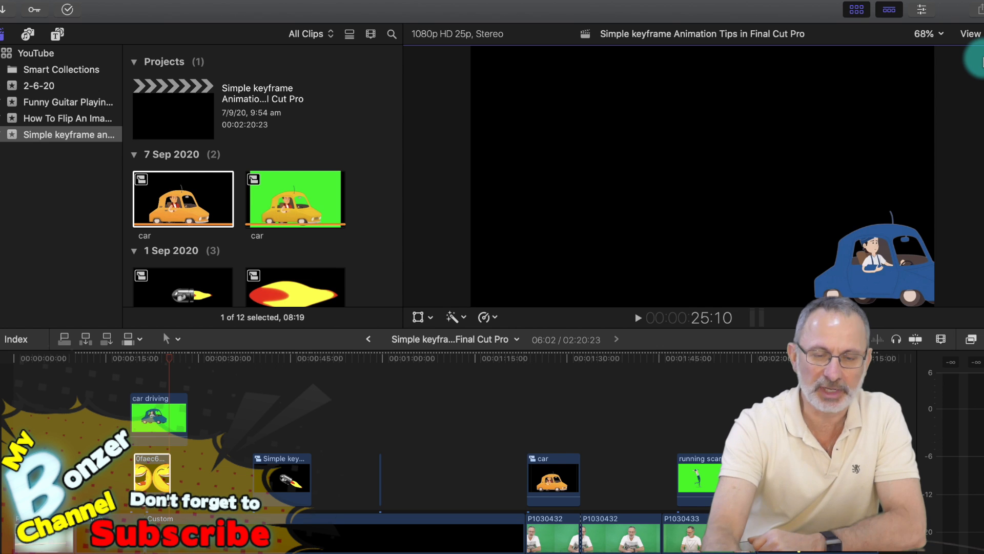
Step: Play back the emoji animation from 19:14 to check that it shrinks while flying away
key(Up)
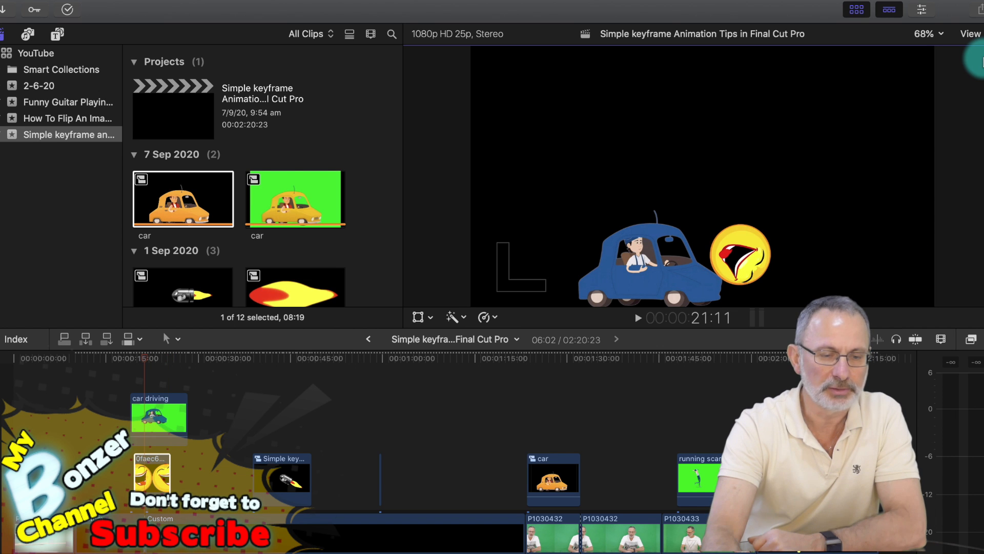
key(Up)
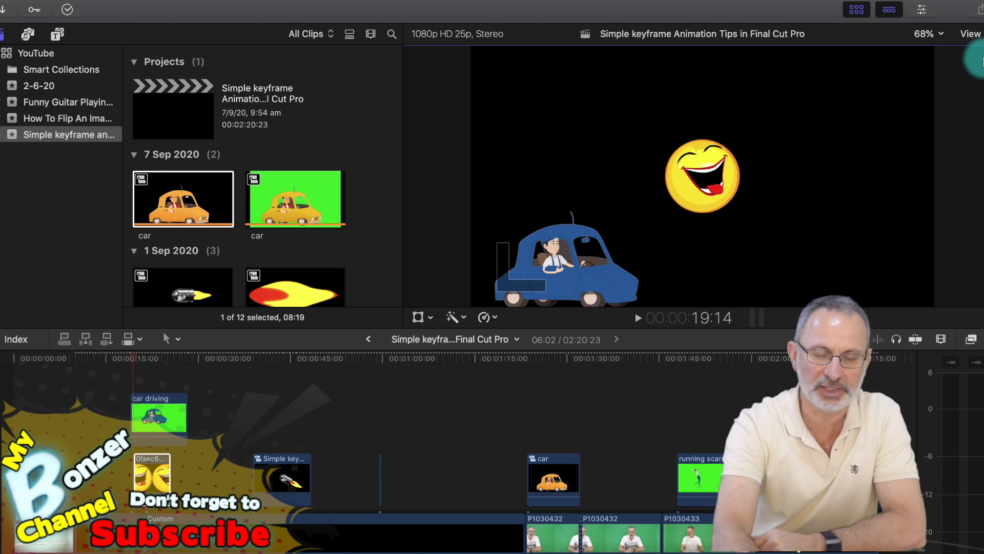
key(space)
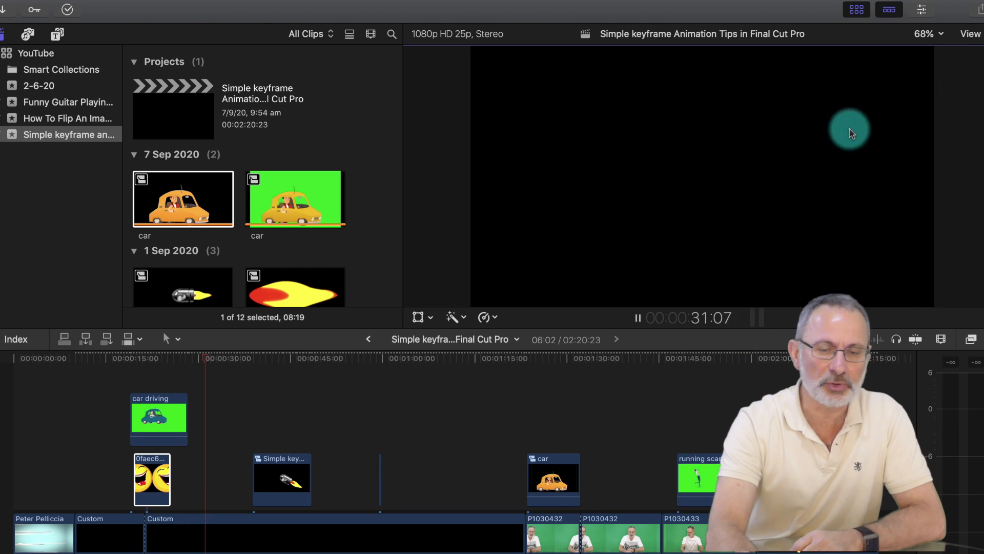
Step: At 38:22, move the bullet clip to about X 668.5, Y -410.8 px and rotate it about -17.9° using Transform
click(255, 356)
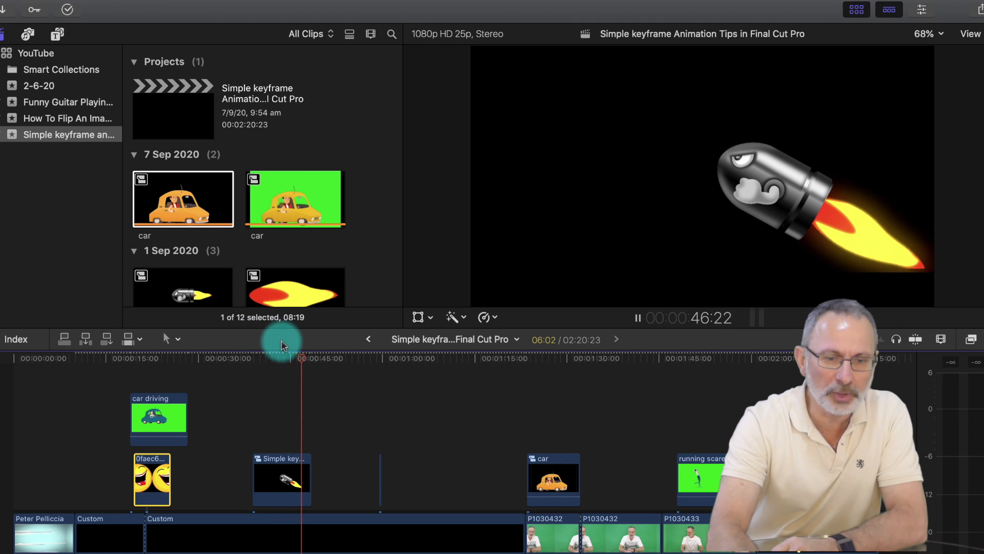
drag(303, 353, 251, 358)
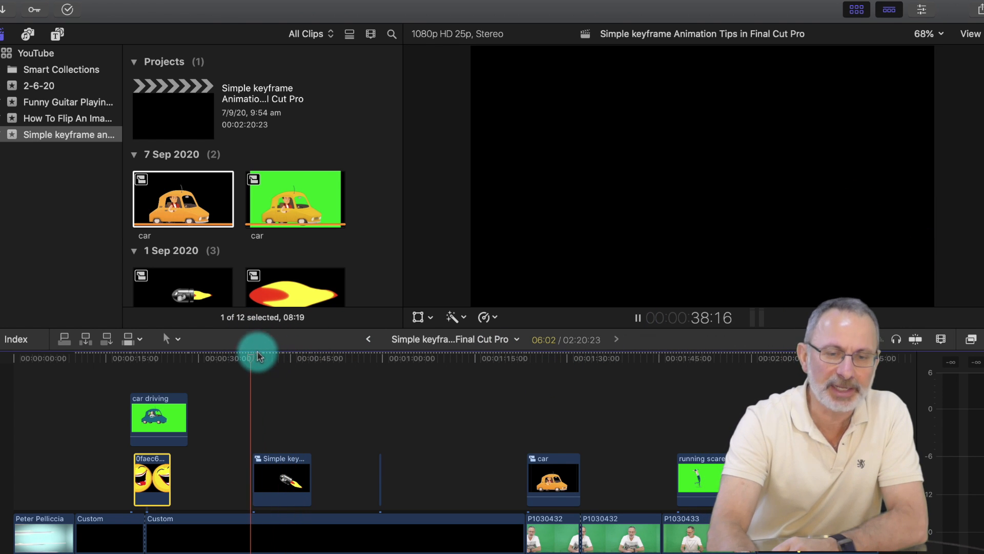
click(638, 317)
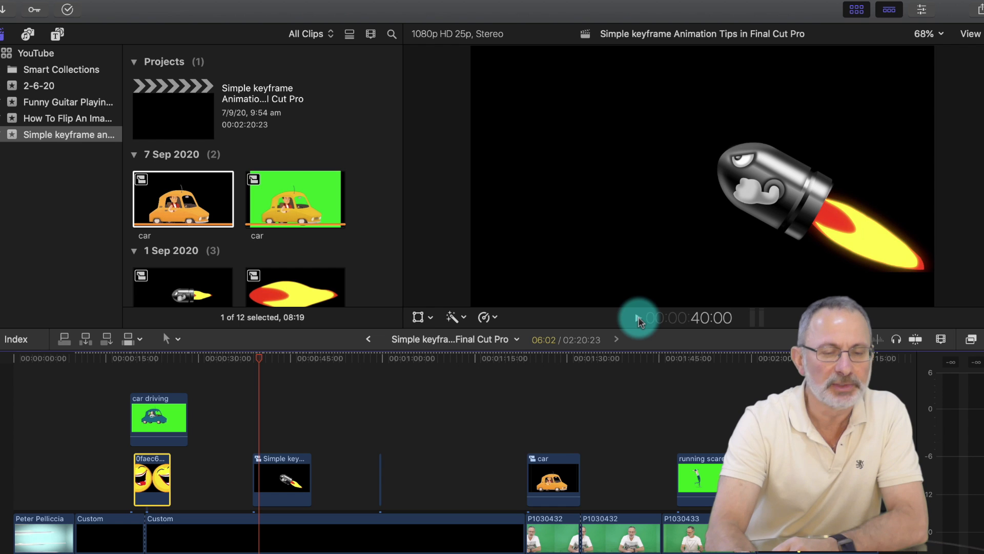
drag(261, 363, 251, 357)
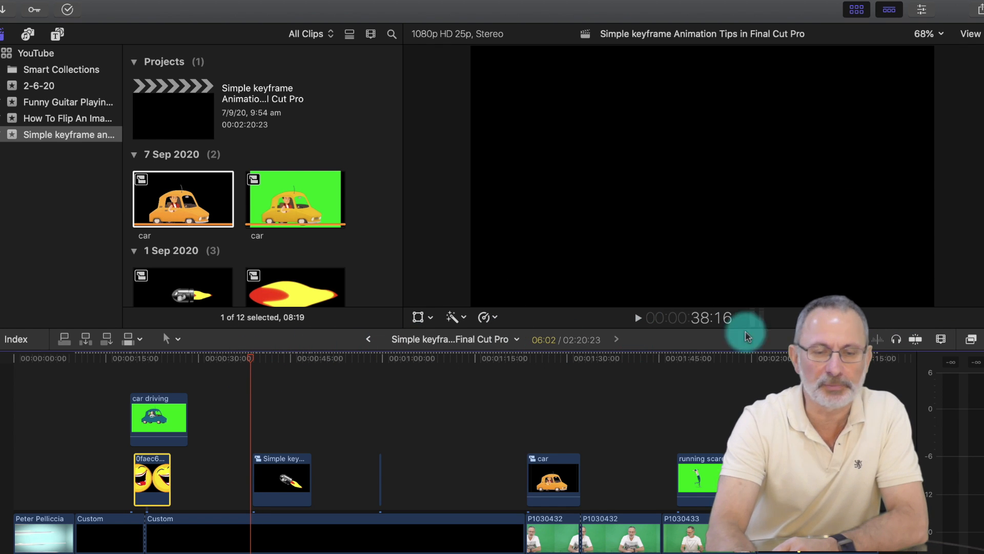
click(251, 358)
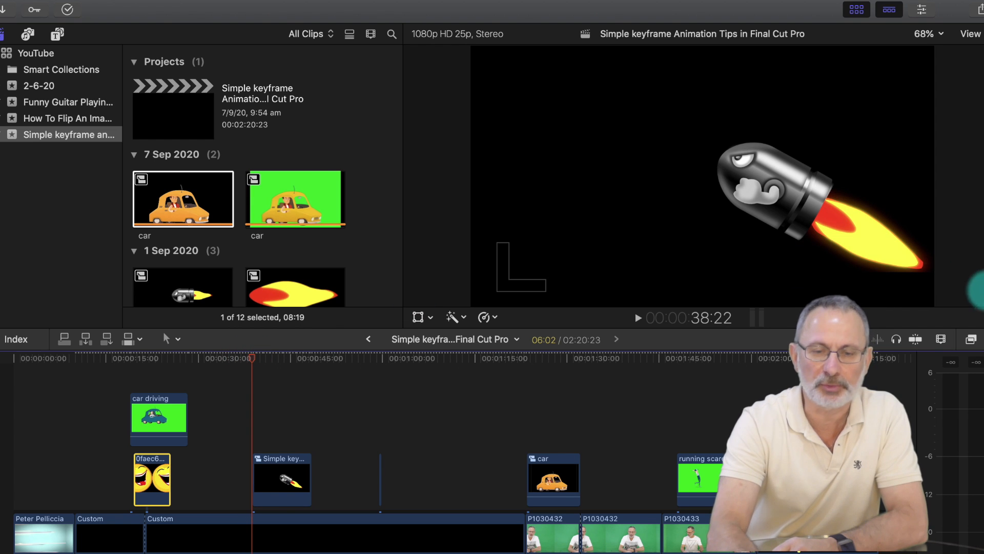
click(484, 318)
click(268, 478)
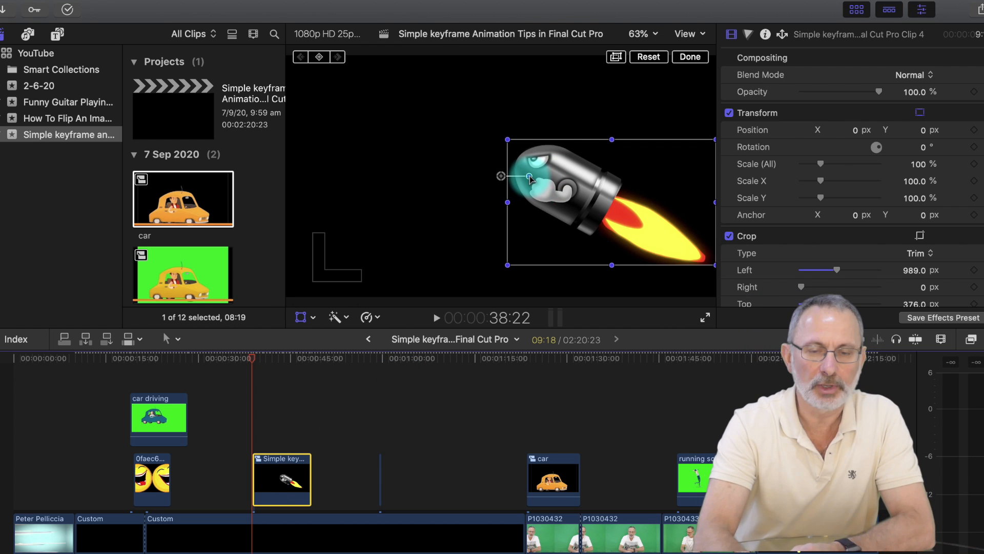
click(578, 194)
drag(579, 195, 709, 290)
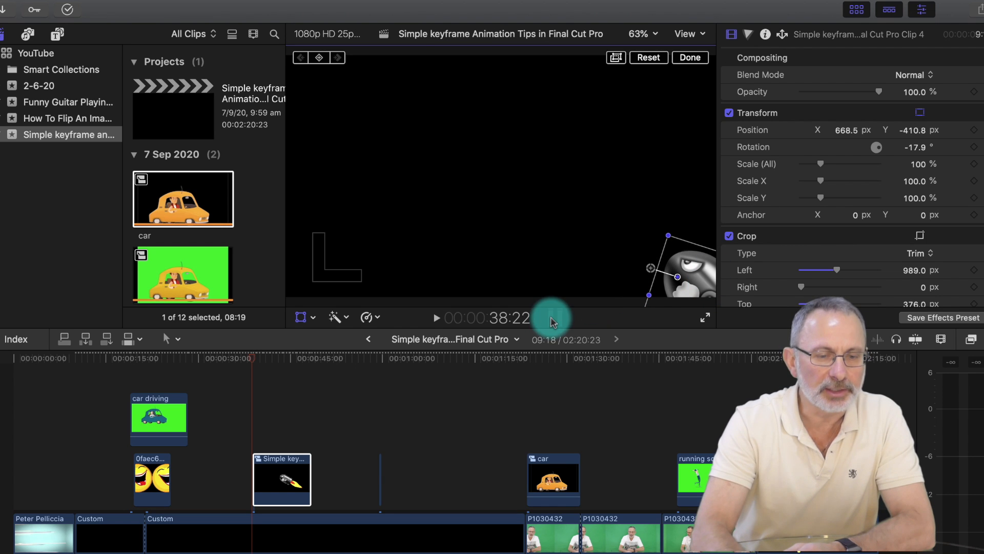
Step: Add a transform keyframe to the bullet clip at 38:22
click(276, 468)
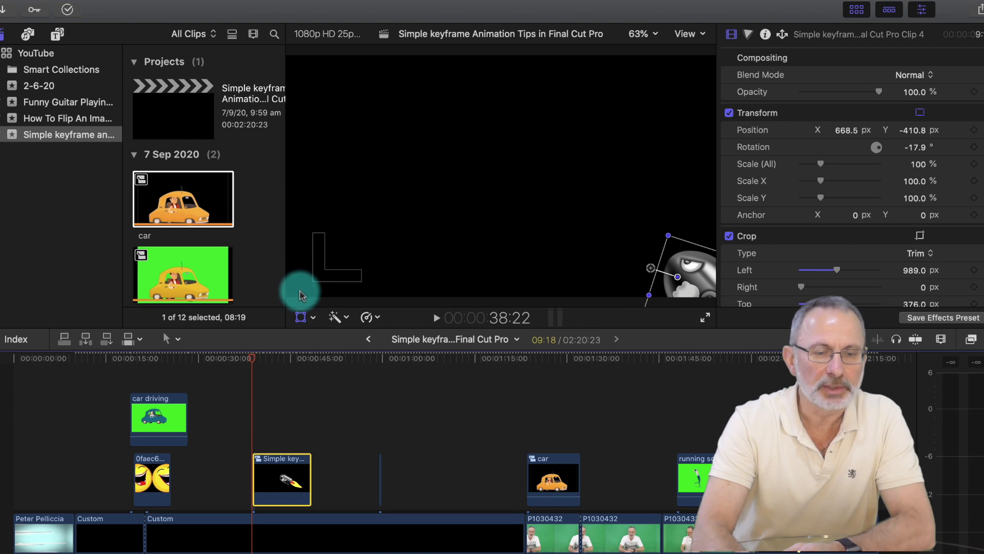
click(314, 318)
click(336, 334)
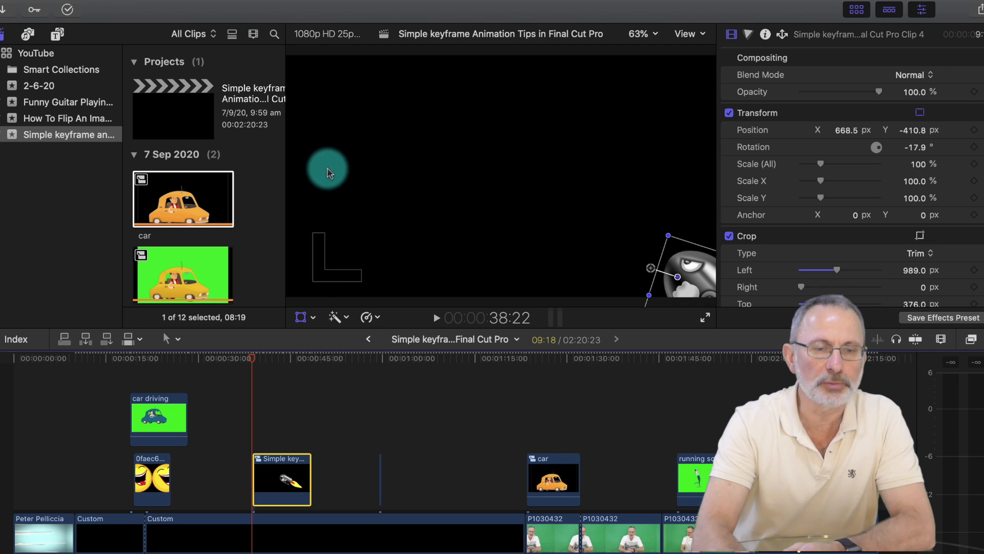
click(302, 313)
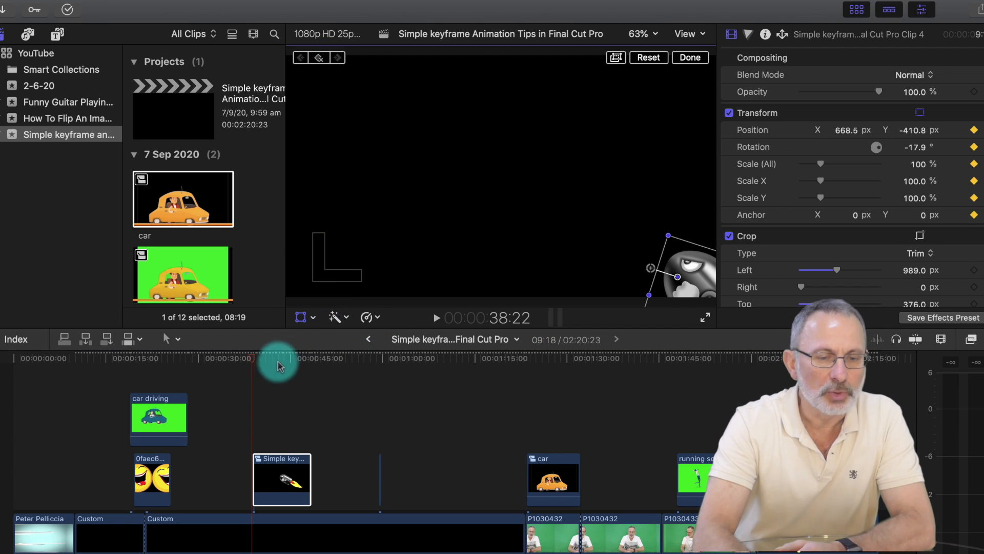
Step: At 41:16, move the bullet to about X 206.1, Y 65.7 px and rotate it to about 16°
click(255, 360)
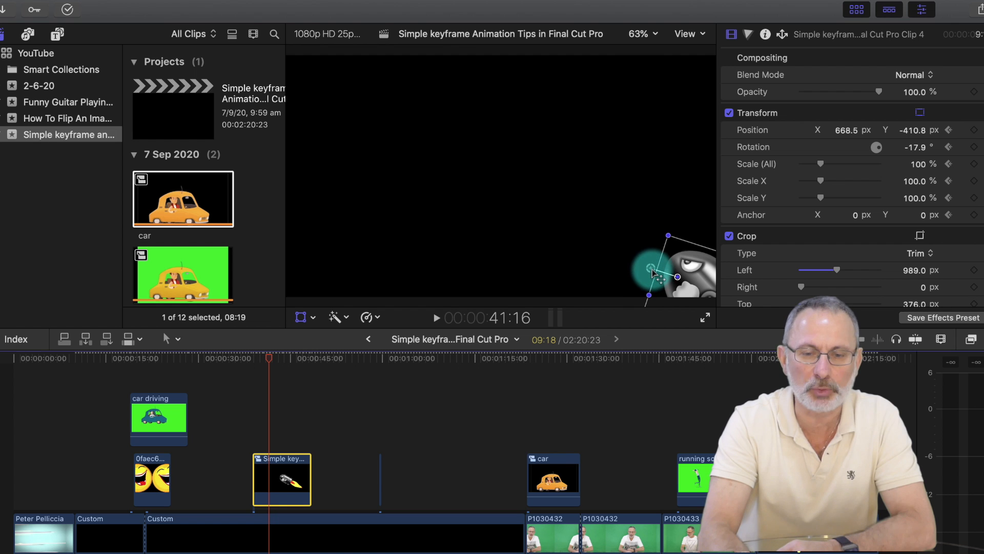
drag(652, 271, 547, 162)
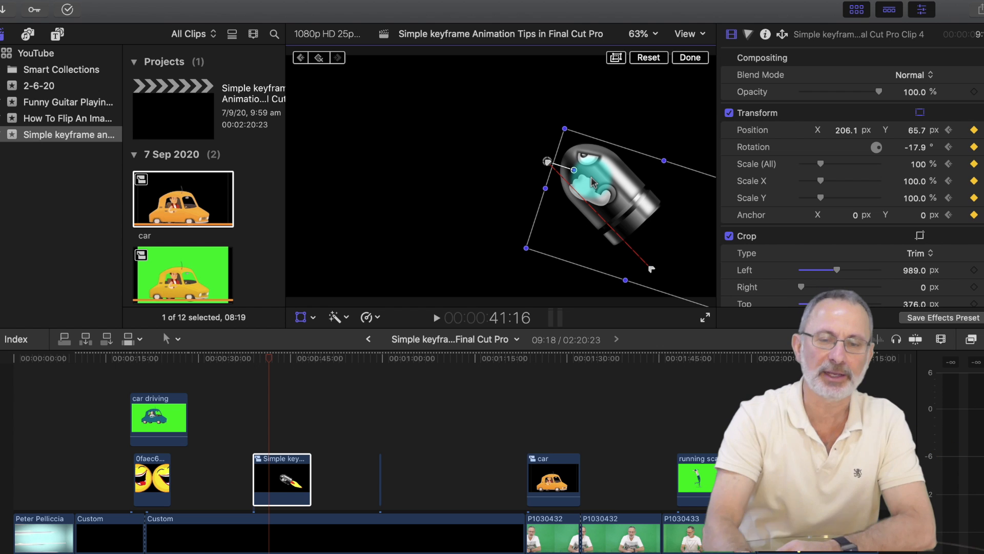
drag(577, 172, 575, 153)
Step: Continue the bullet's arc to about X -136.9, Y 64.5 px, 40.3° at 43:15 and X -422.6, Y -181.8 px, 74.2° at 45:17
drag(270, 358, 281, 361)
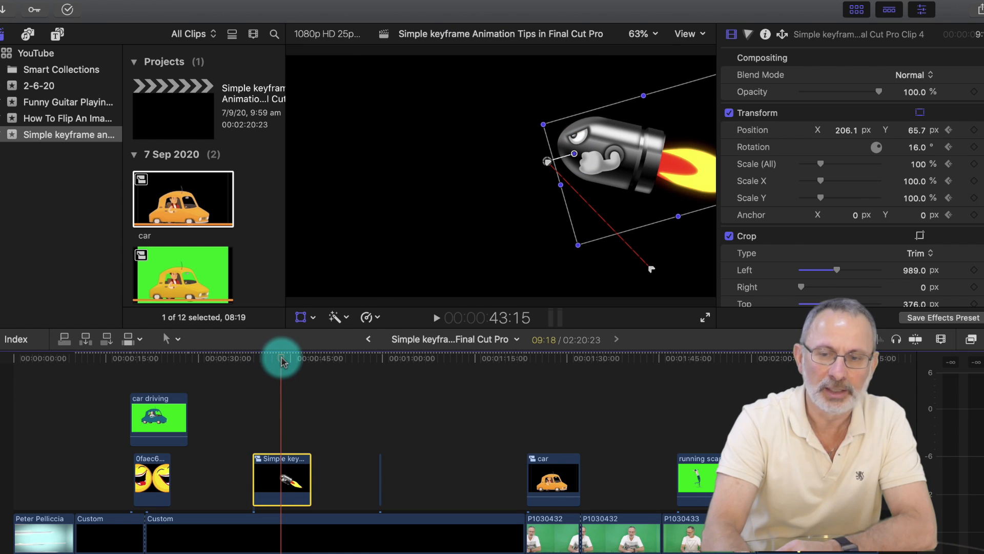
drag(548, 163, 491, 143)
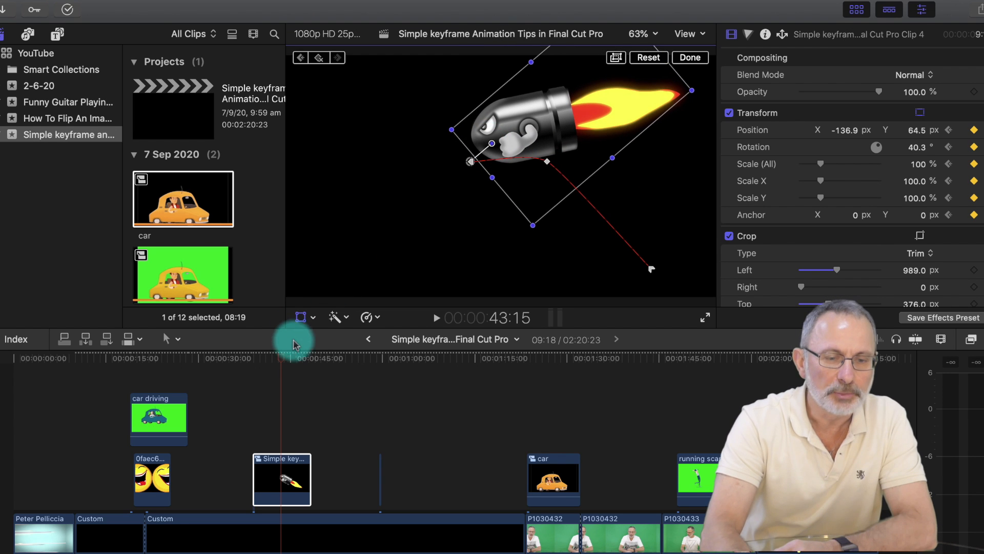
drag(282, 356, 295, 356)
drag(470, 161, 408, 218)
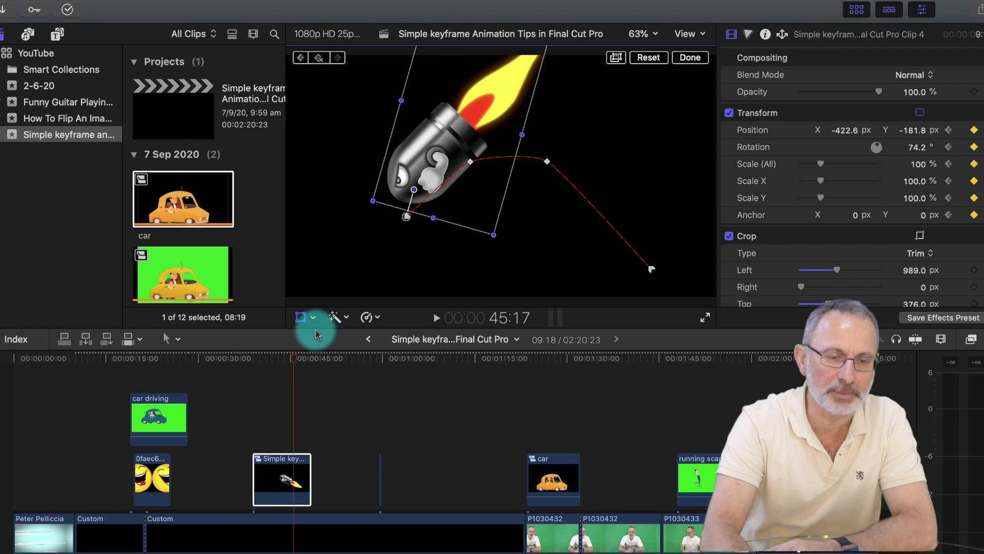
Step: At 48:02, move the bullet off the frame's lower-left corner to about X -959.6, Y -712.7 px and finish the transform
drag(297, 362, 309, 364)
click(405, 224)
drag(406, 218, 287, 338)
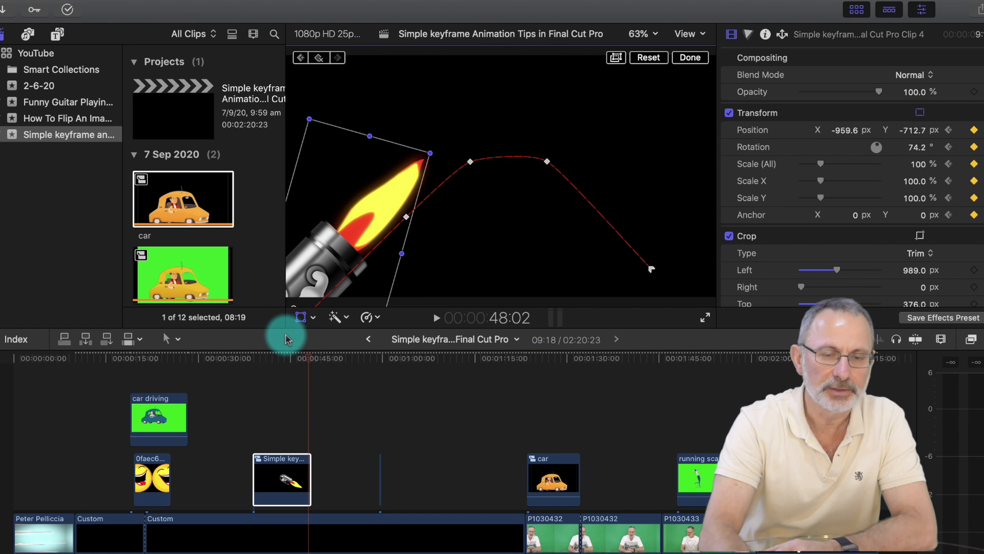
click(689, 58)
Step: Play back the bullet animation from 38:22 to check its flight path
key(Up)
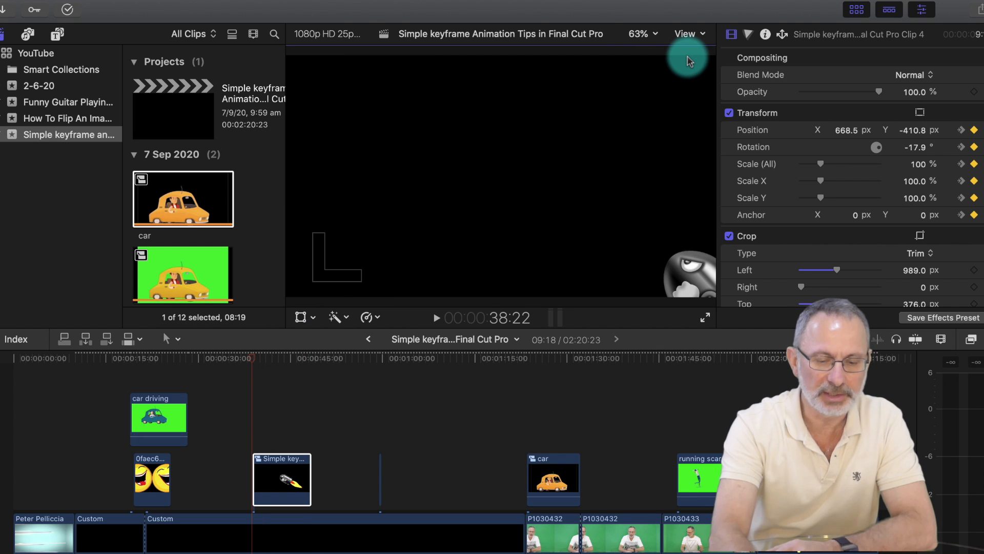
key(space)
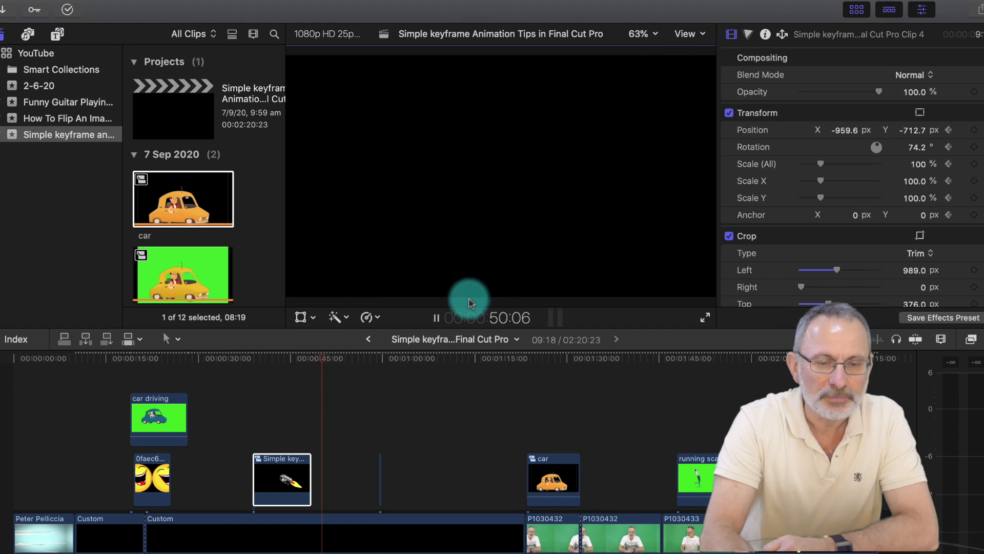
click(436, 318)
Step: Move the short Preset 4 effect clip from about 59:24 to the end of the bullet clip, stacked above it near 48:05
drag(327, 359, 300, 359)
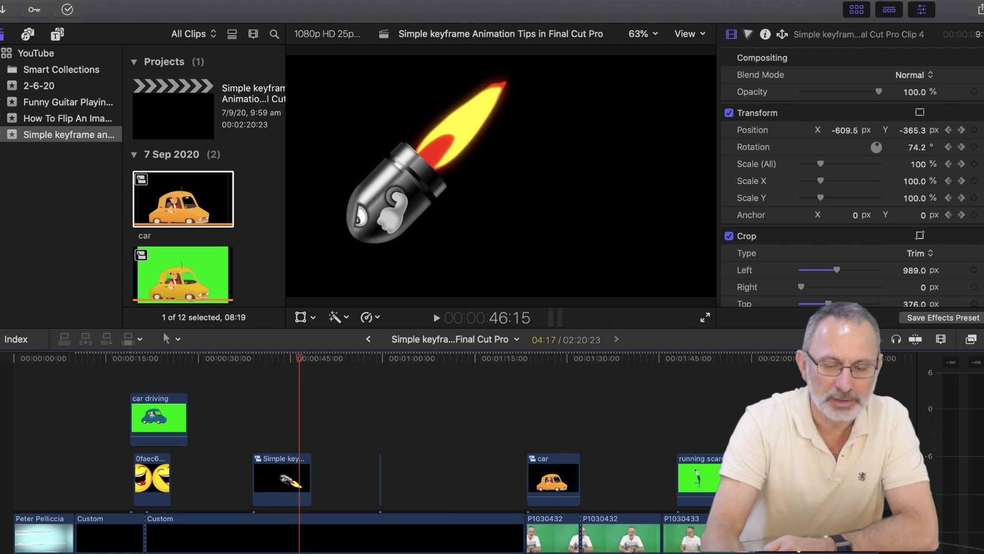
key(Up)
key(Down)
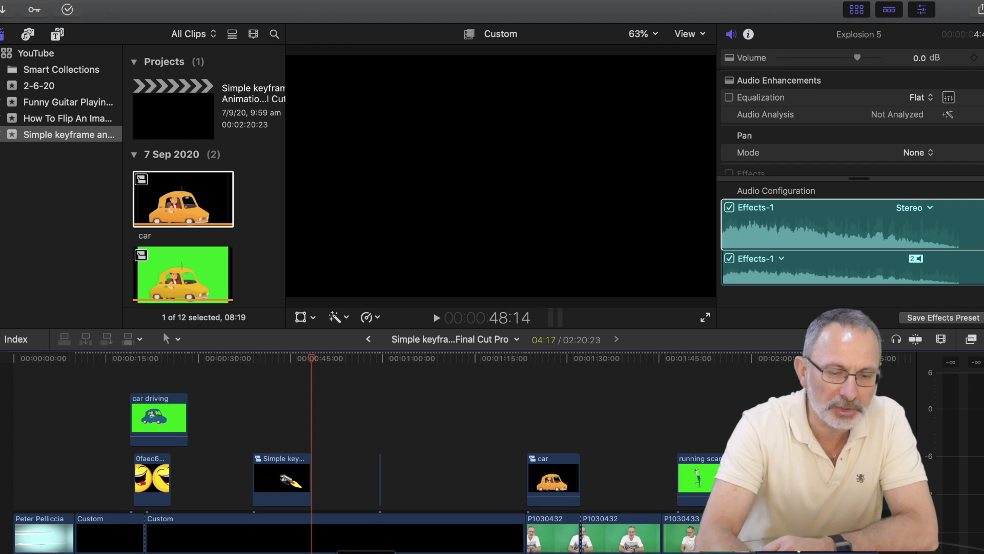
drag(383, 482, 360, 455)
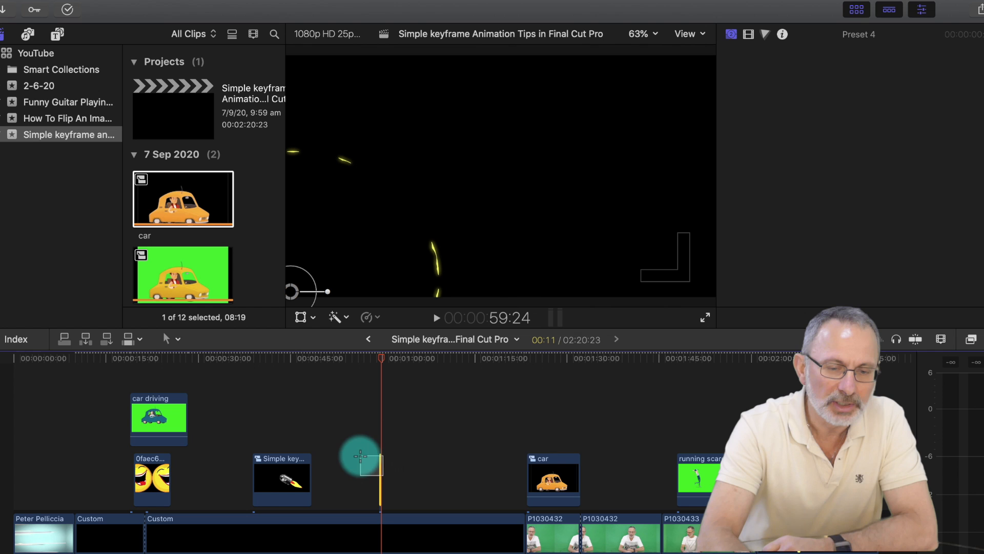
click(383, 472)
drag(382, 491, 314, 414)
click(382, 467)
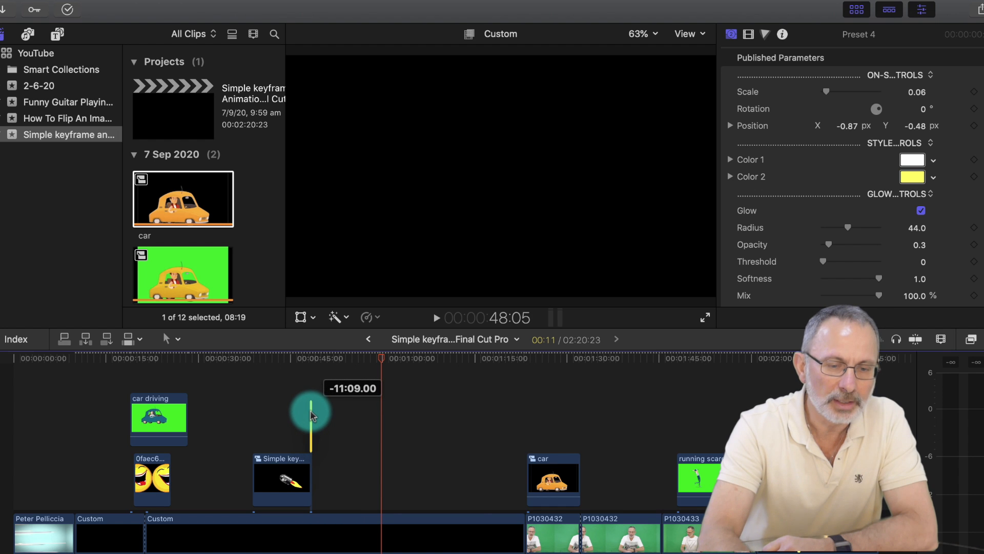
drag(310, 418, 301, 388)
Step: Play back the bullet animation from 38:22 together with the effect clip at its end
click(294, 376)
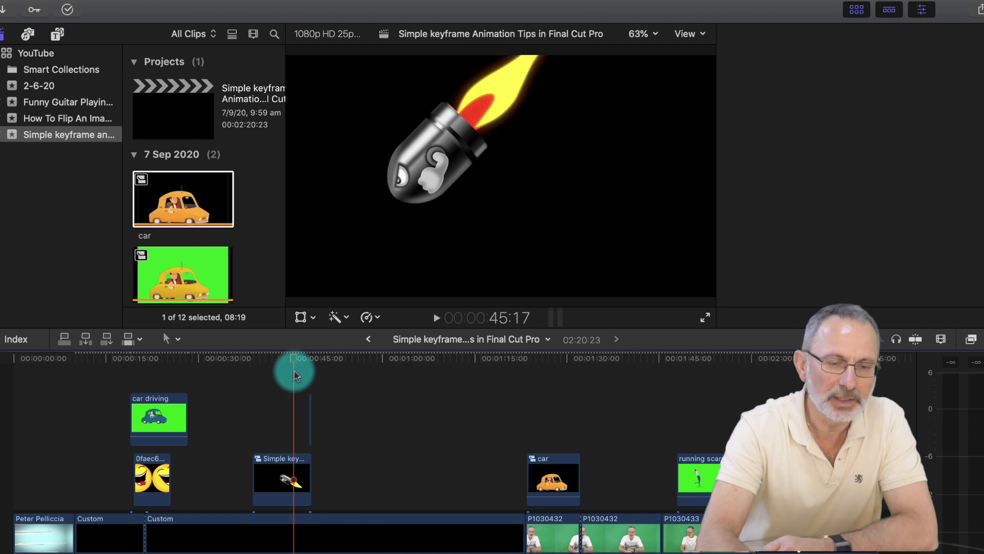
key(alt+semicolon)
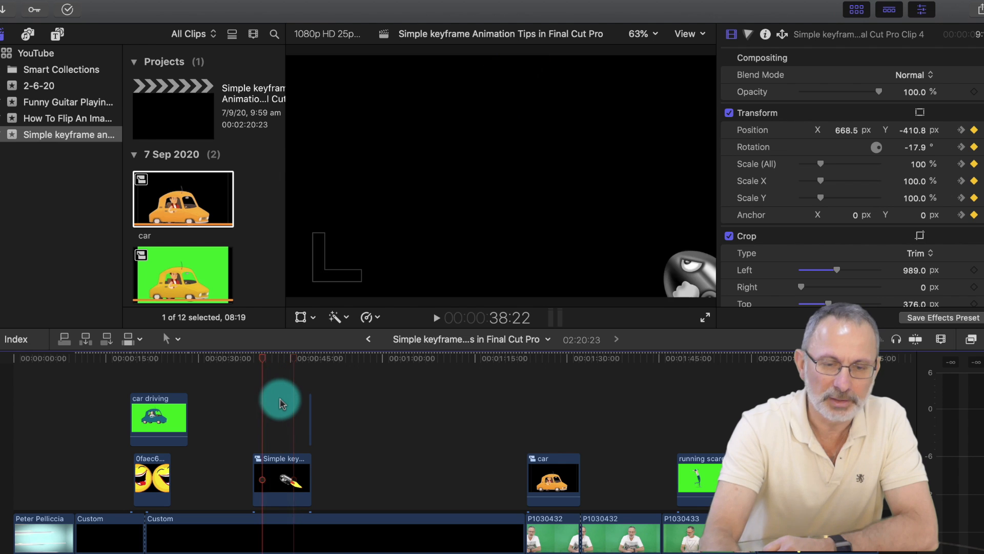
click(436, 319)
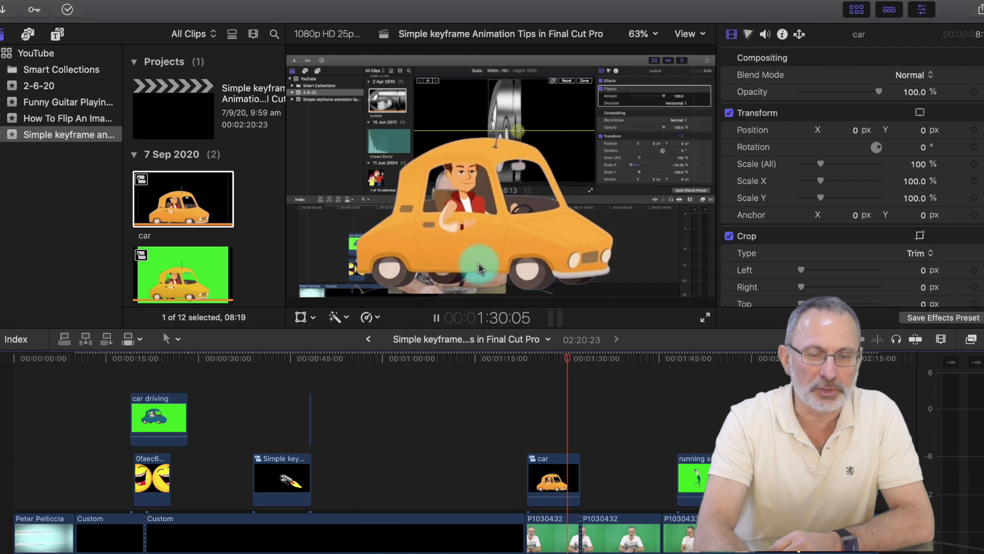
Step: Scale the orange car clip down and place it in the lower-left corner of the frame using Transform
click(537, 357)
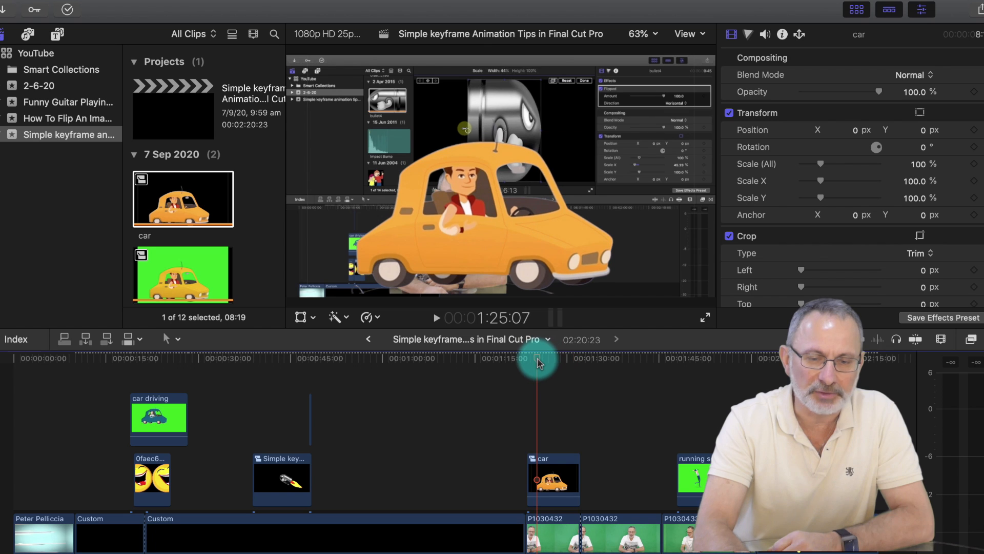
click(436, 317)
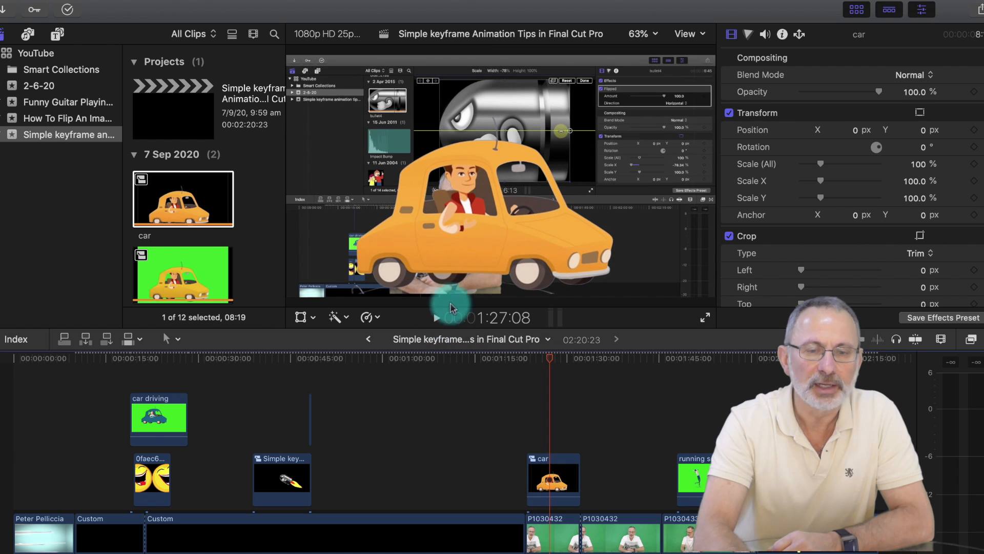
click(301, 318)
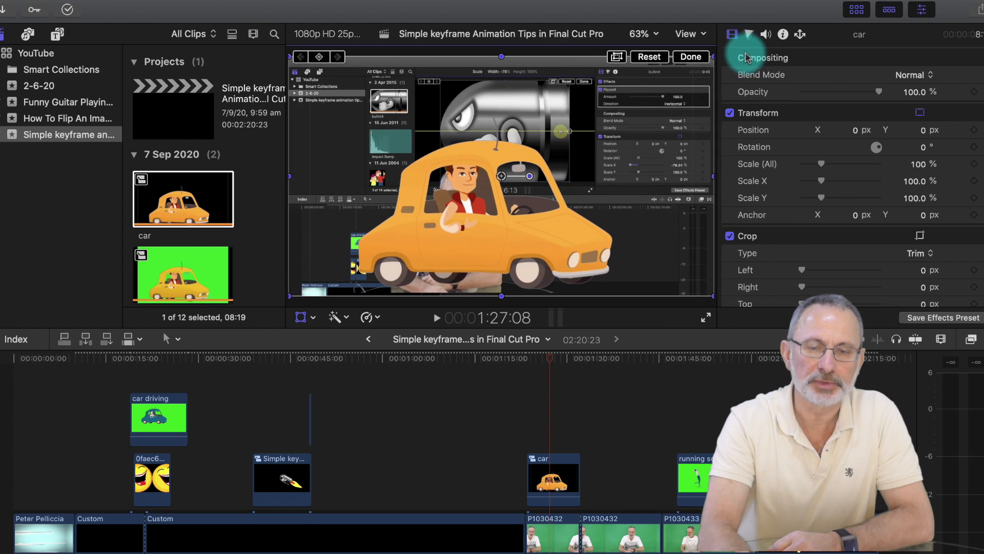
click(554, 474)
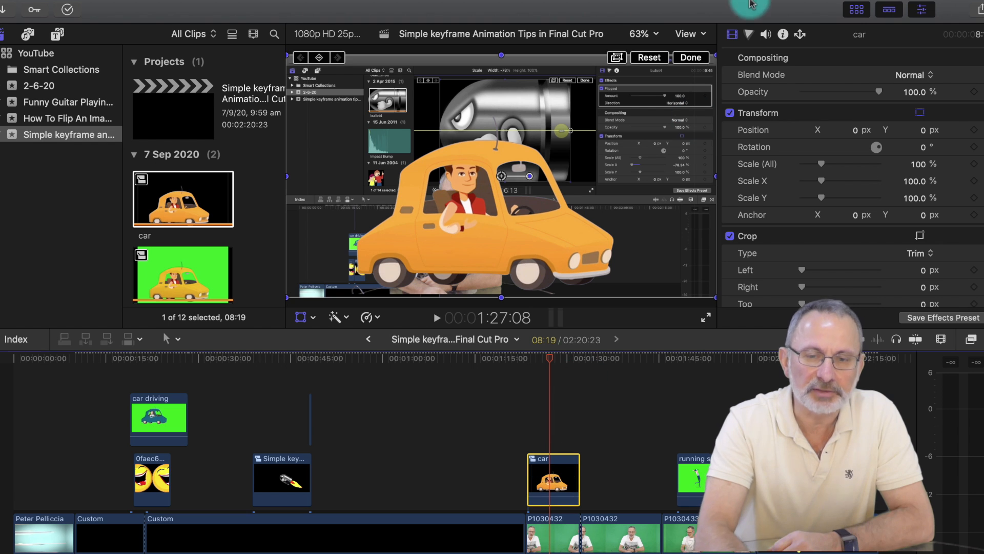
drag(717, 54, 609, 141)
click(501, 184)
drag(501, 178, 334, 246)
Step: Add a Transform keyframe at the start of the first P1030432 presenter clip, keeping the presenter beside the car
click(456, 225)
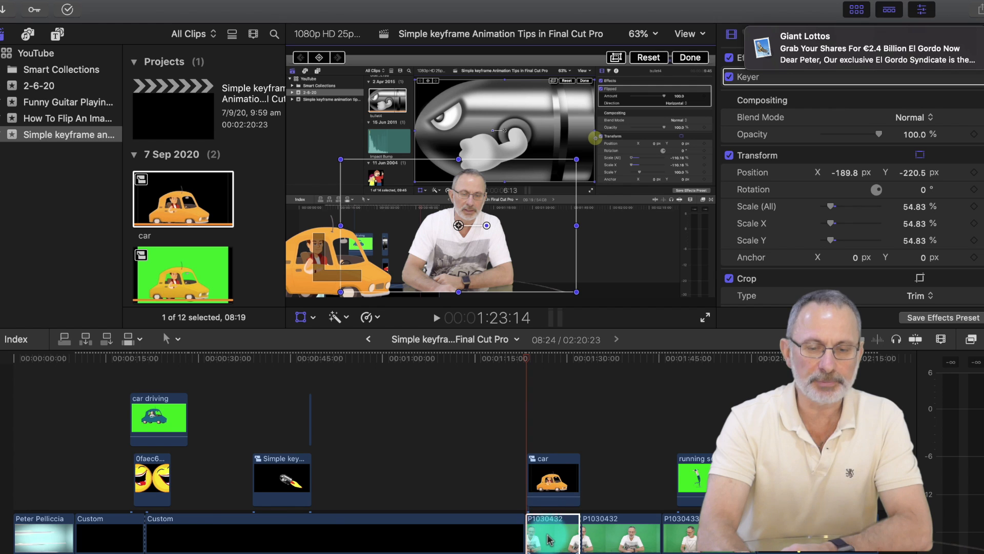
click(549, 539)
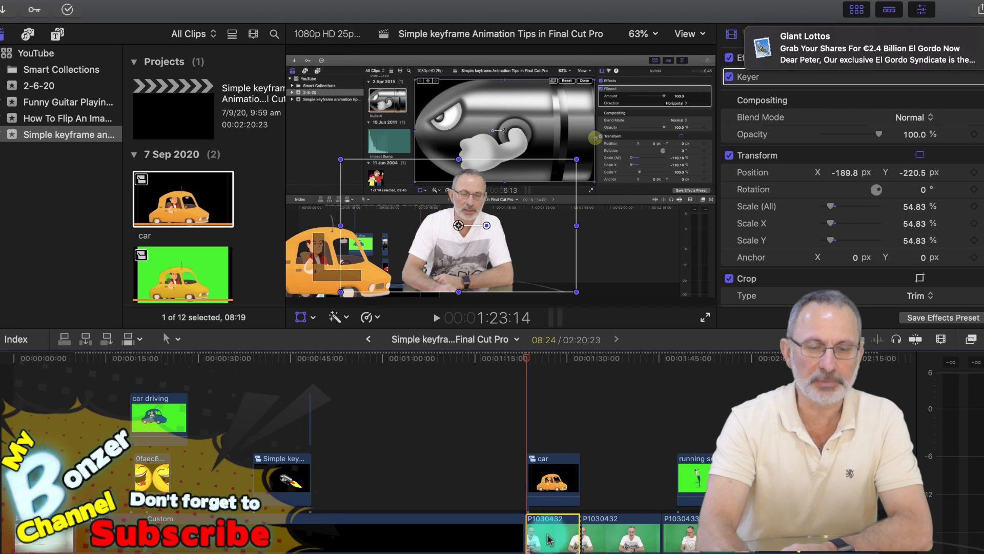
click(313, 319)
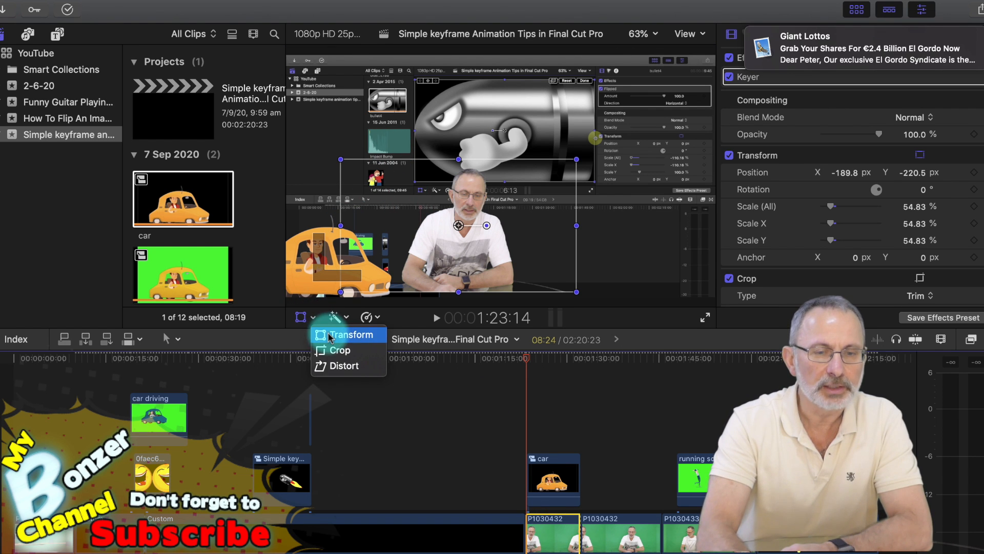
click(329, 336)
click(319, 58)
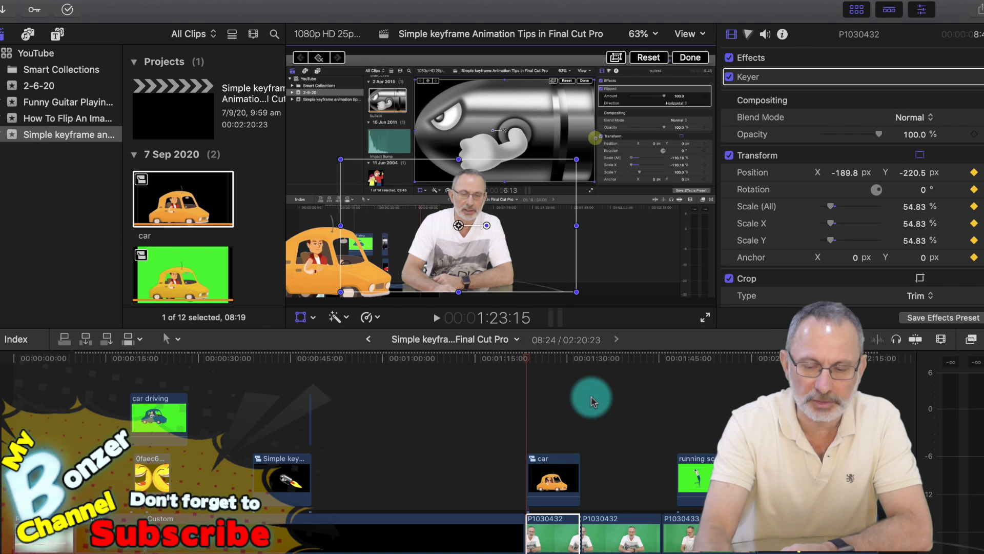
Step: At the presenter clip's last frame, 1:32:06, add a Transform keyframe and slide the presenter right to about X 393.7, Y -221.1 px
key(Down)
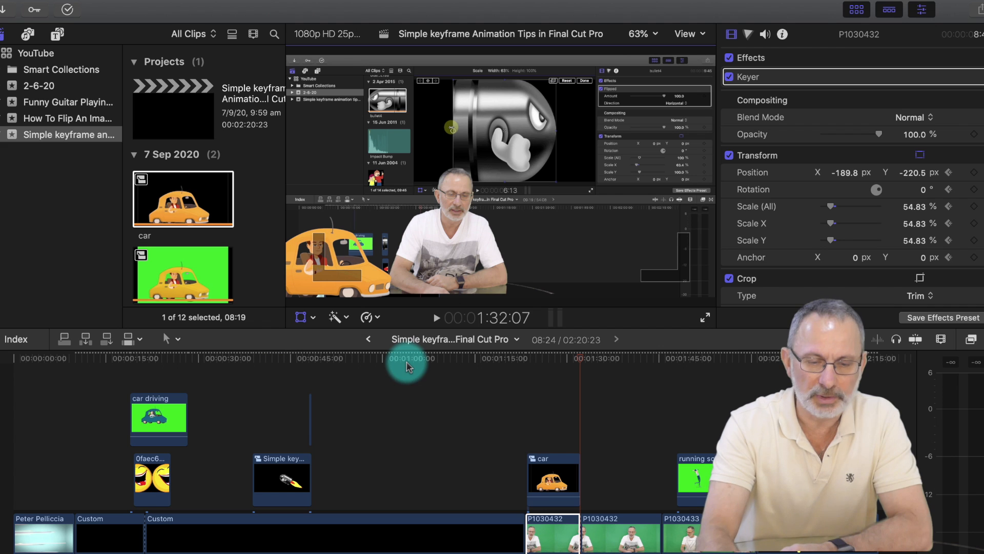
key(Left)
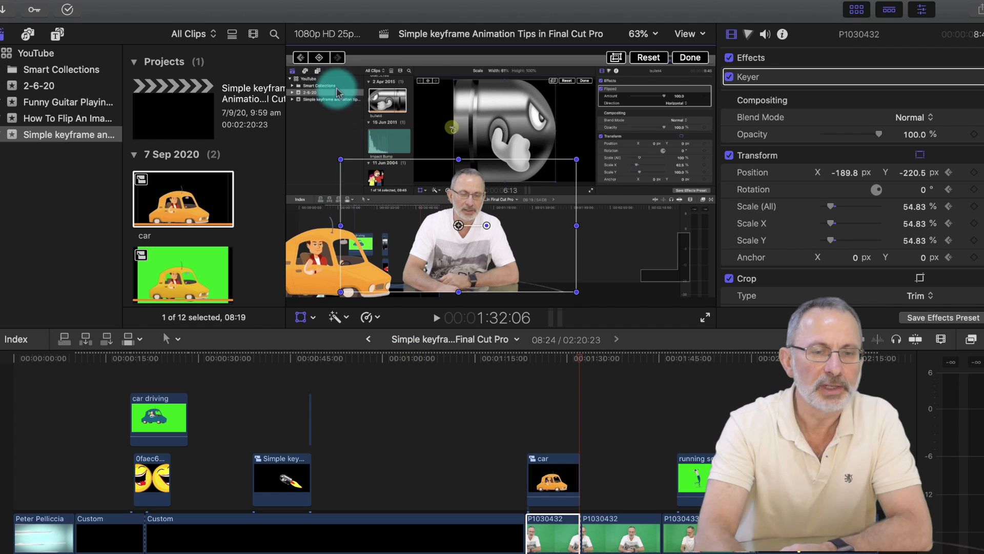
click(320, 59)
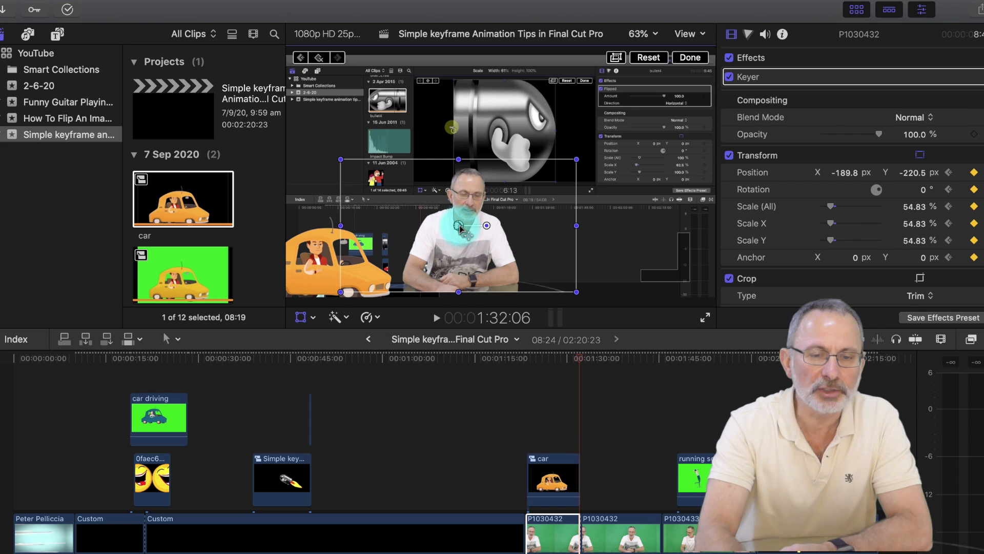
drag(459, 226, 589, 223)
click(690, 57)
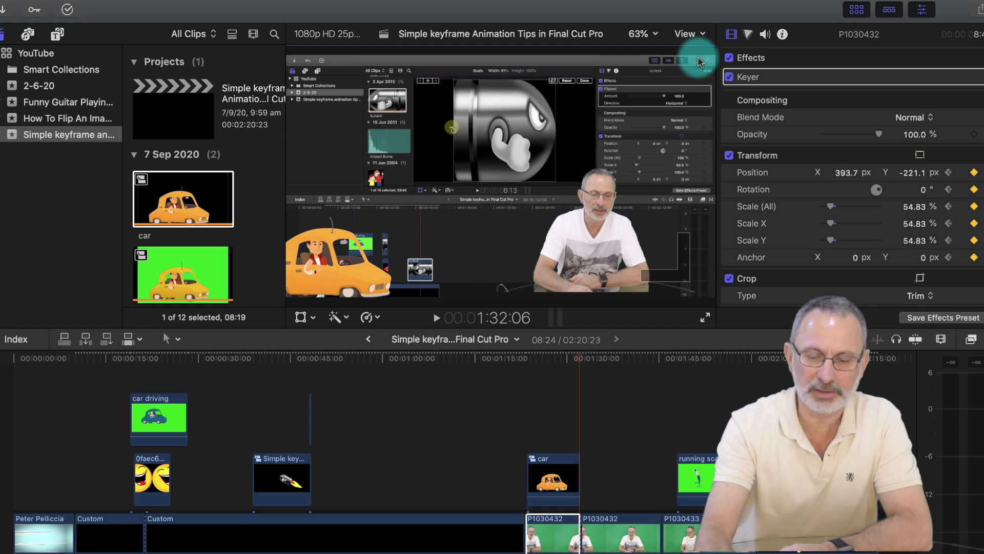
Step: Play back the presenter's sliding motion from the start of the clip at 1:23:14
key(Up)
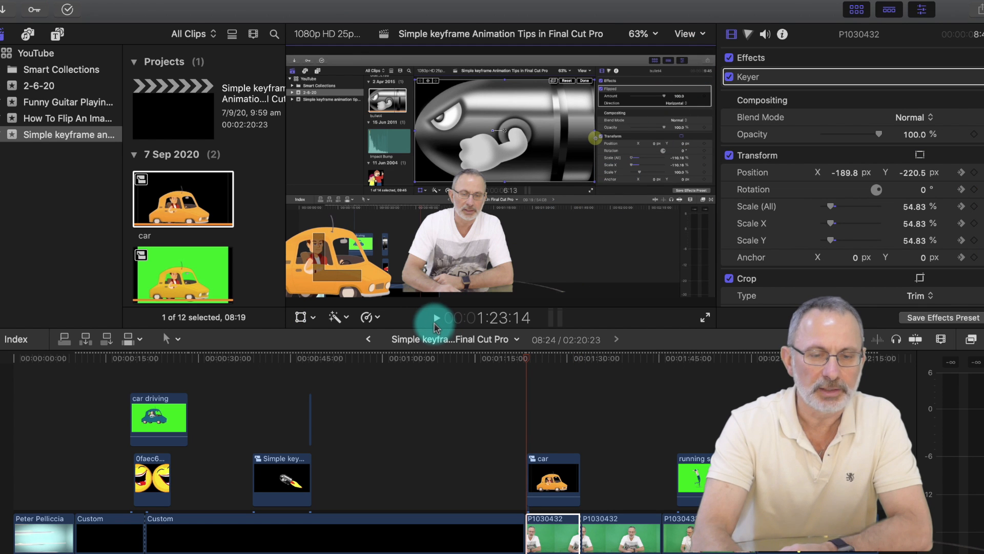
click(434, 320)
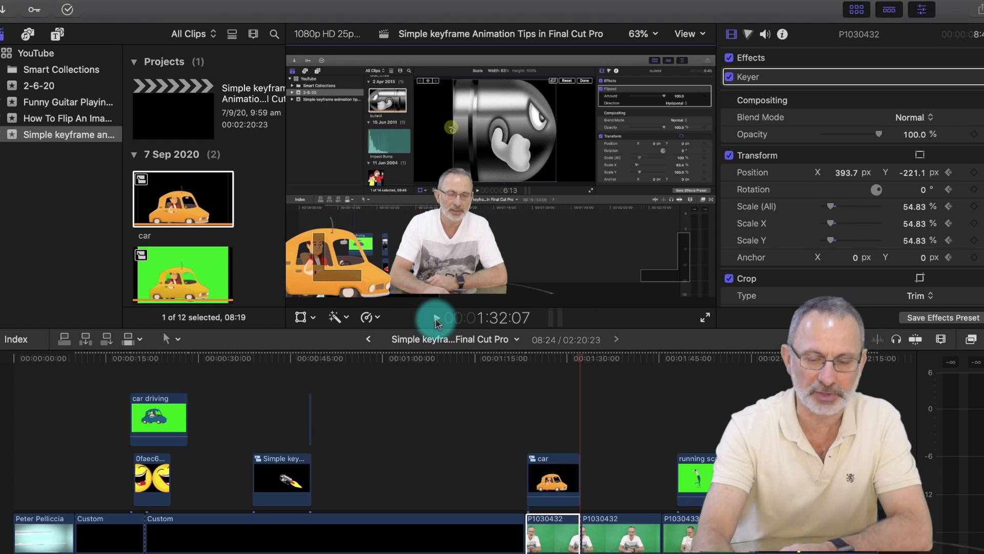
Step: At 1:23:14, add a Transform keyframe to the car clip and move the car against the presenter, about X -686.8, Y -299.0 px
key(Up)
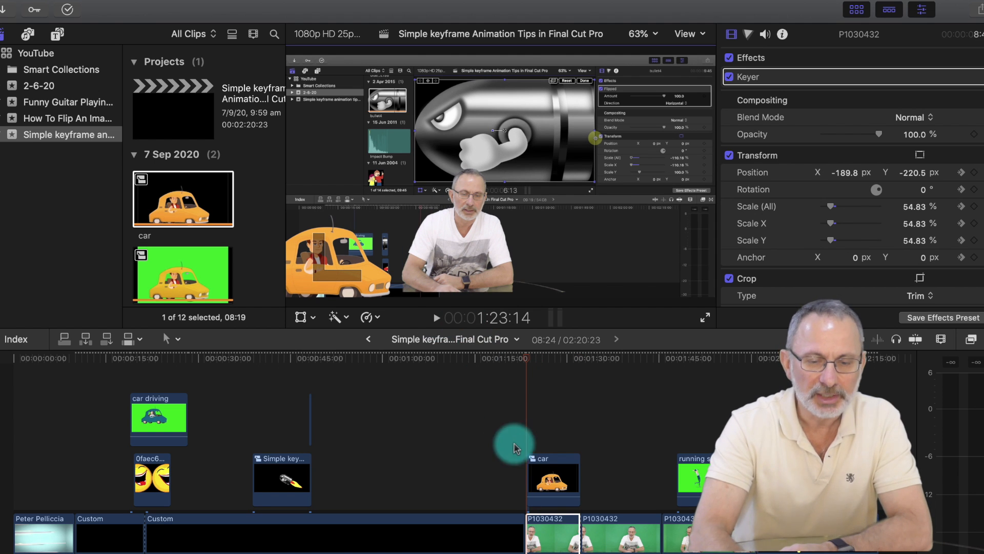
click(534, 475)
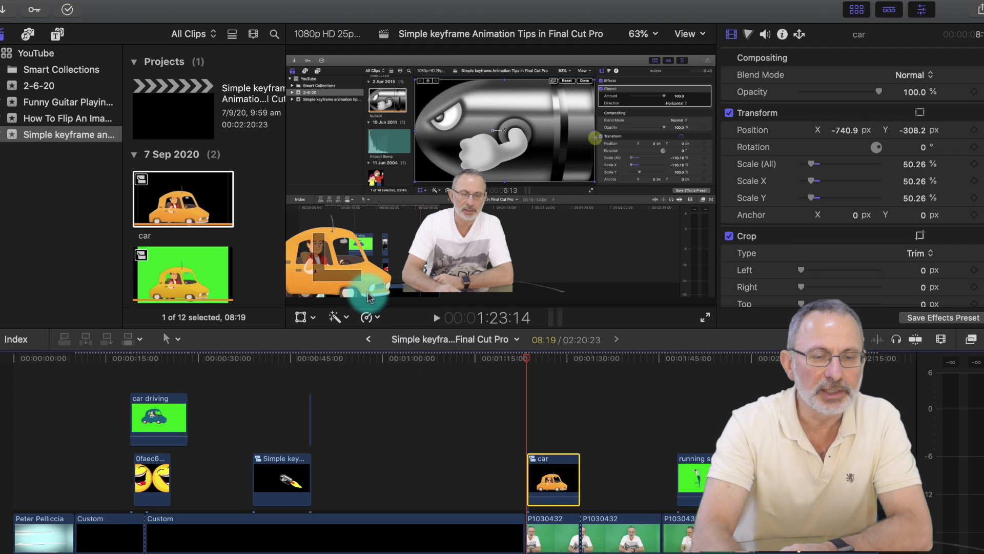
click(301, 318)
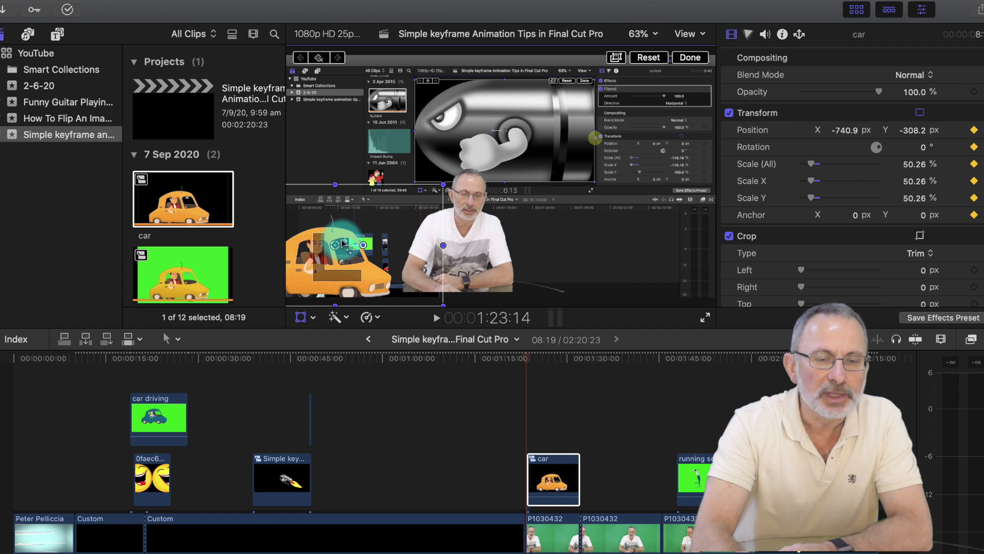
drag(336, 246, 349, 244)
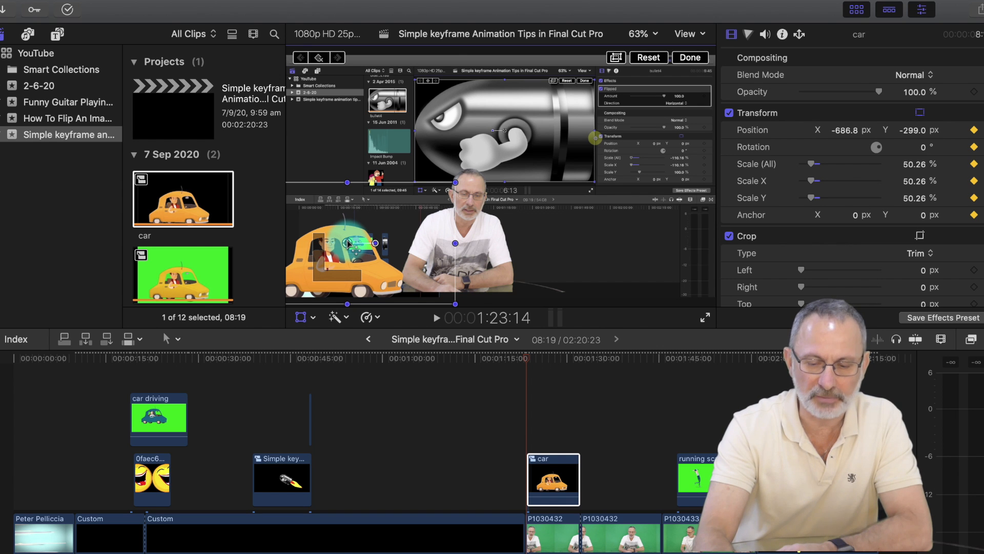
key(Left)
key(Left)
key(Left)
key(Left)
key(Left)
key(Left)
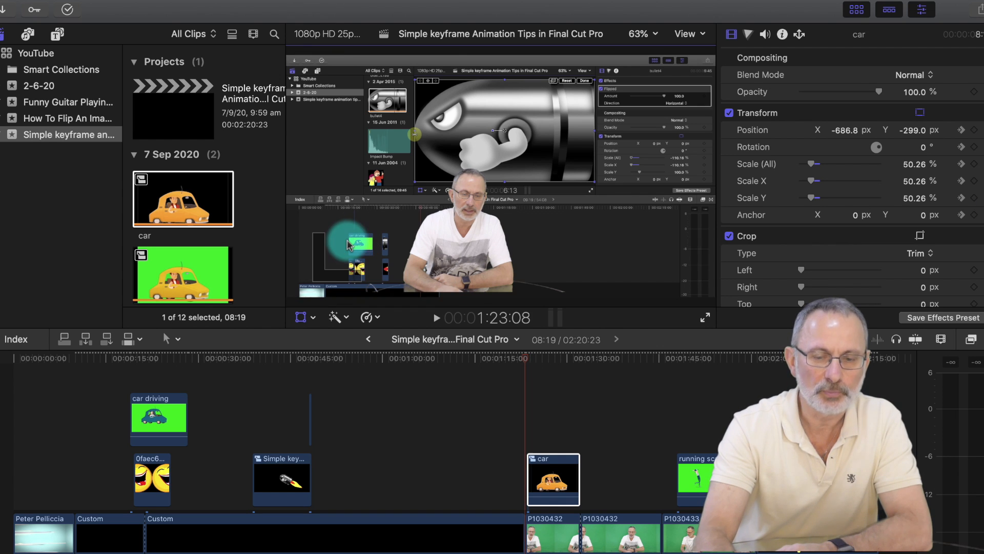
key(Right)
key(Right)
key(Right)
key(Right)
key(Right)
key(Right)
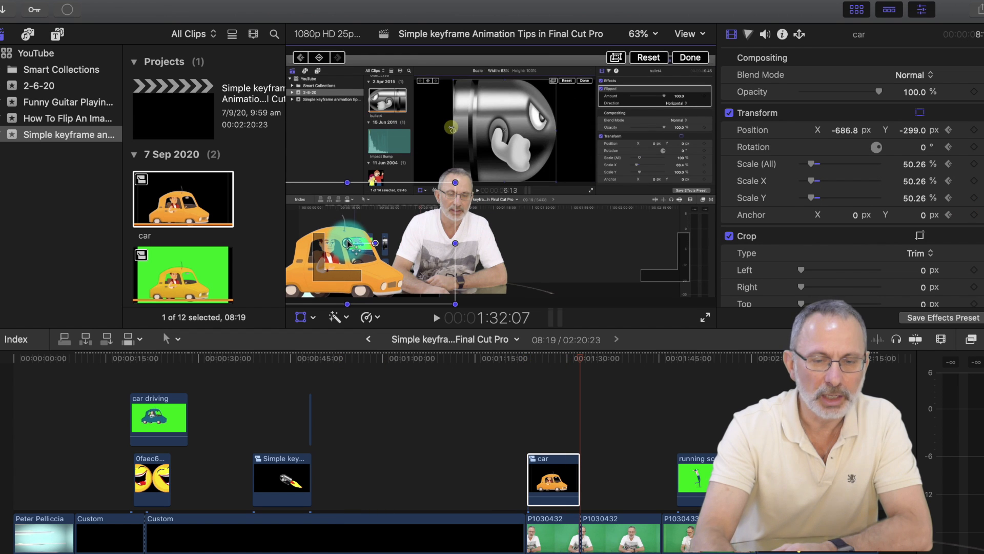
Step: At the car clip's last frame, 1:32:06, add a Transform keyframe and move the car beside the presenter, about X -92.9, Y -291.7 px
mouse_move(580, 361)
mouse_down()
mouse_move(569, 360)
mouse_move(581, 363)
mouse_up()
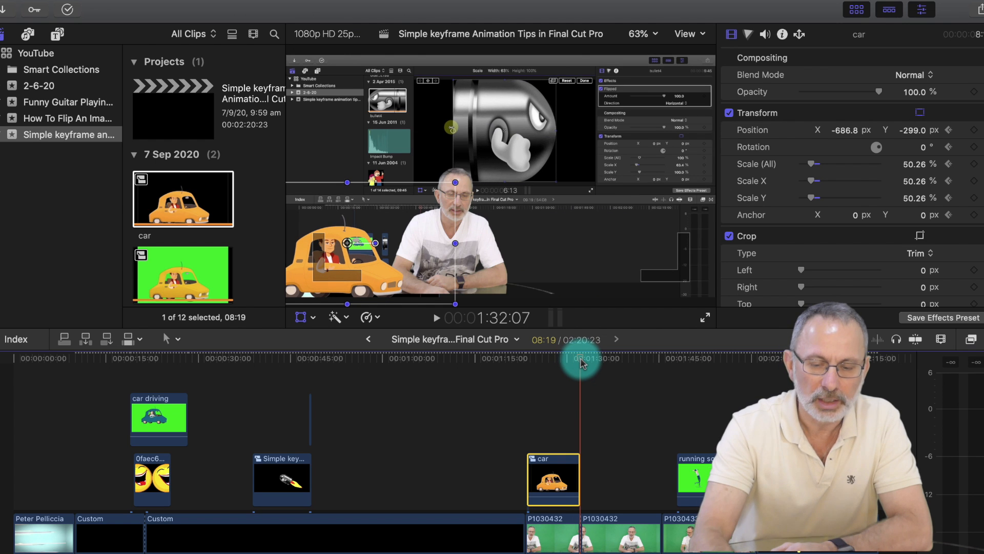
key(Up)
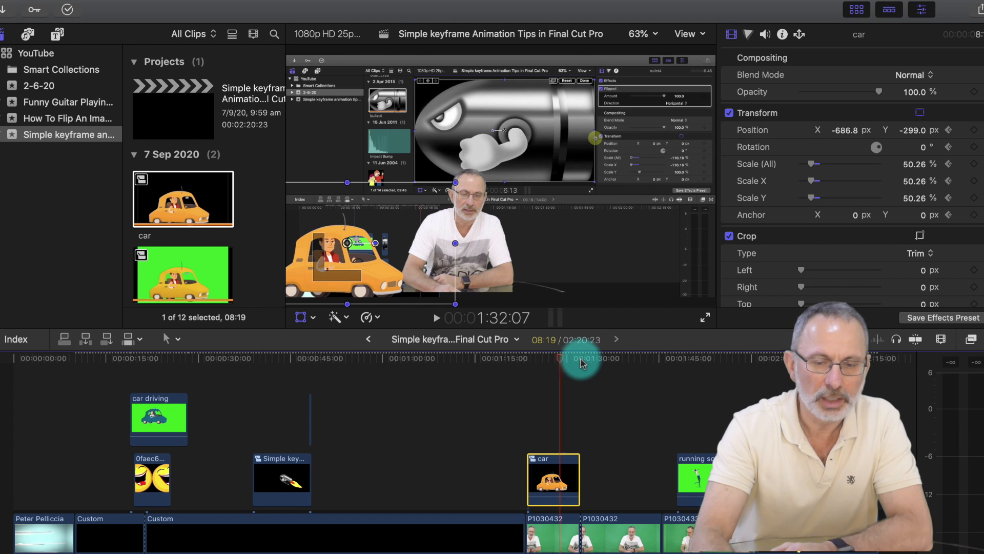
click(581, 361)
key(Left)
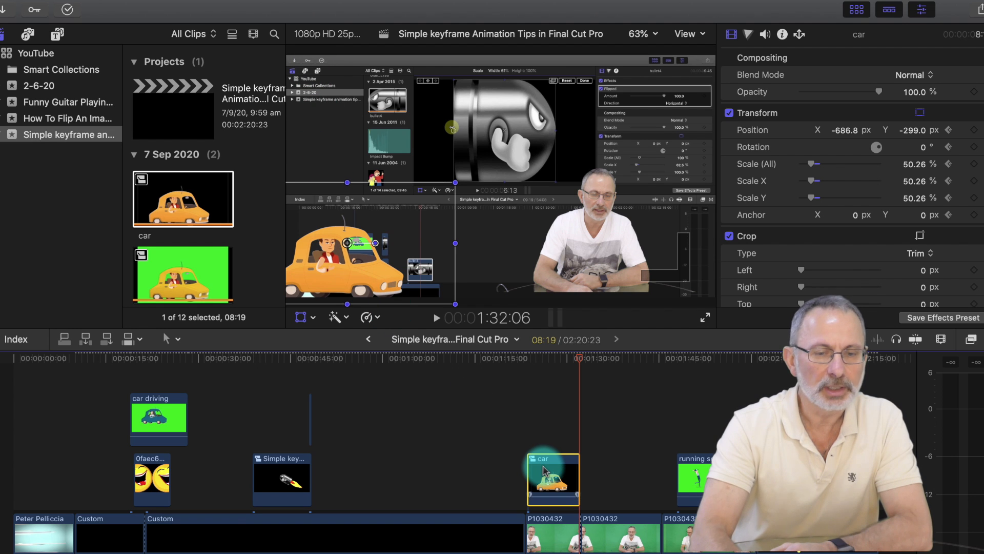
click(303, 317)
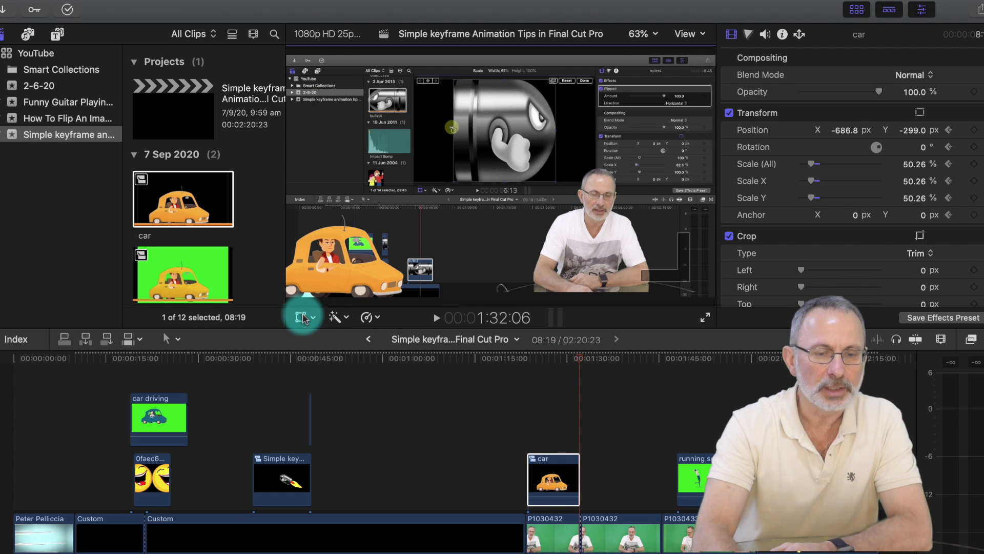
click(302, 317)
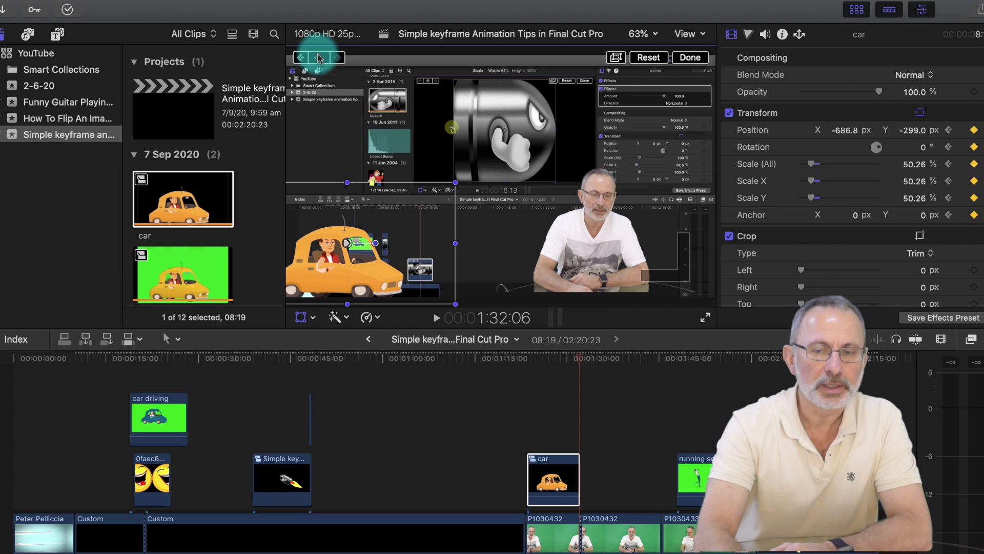
drag(350, 244, 482, 242)
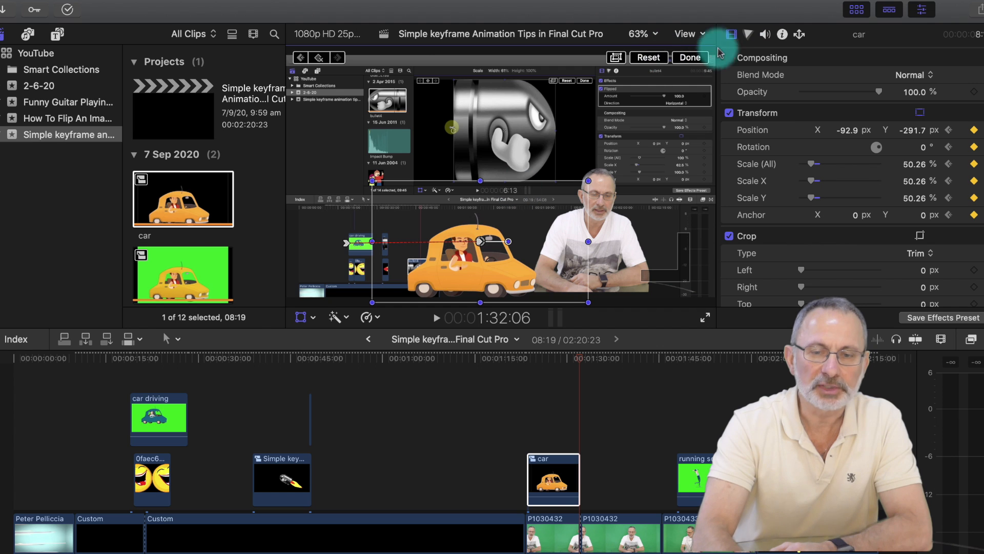
click(700, 58)
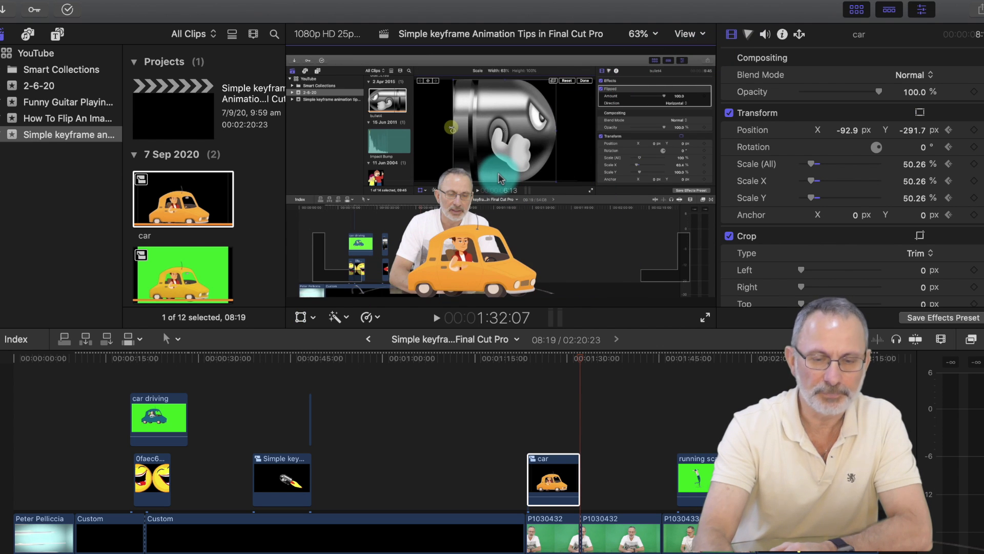
Step: Play back the car pushing the presenter across the frame from 1:23:14
key(Up)
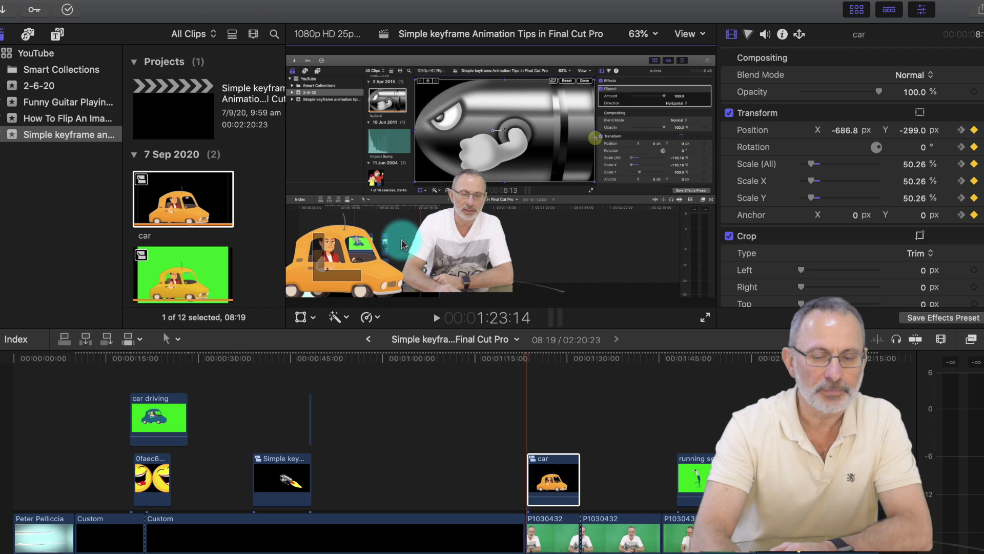
key(space)
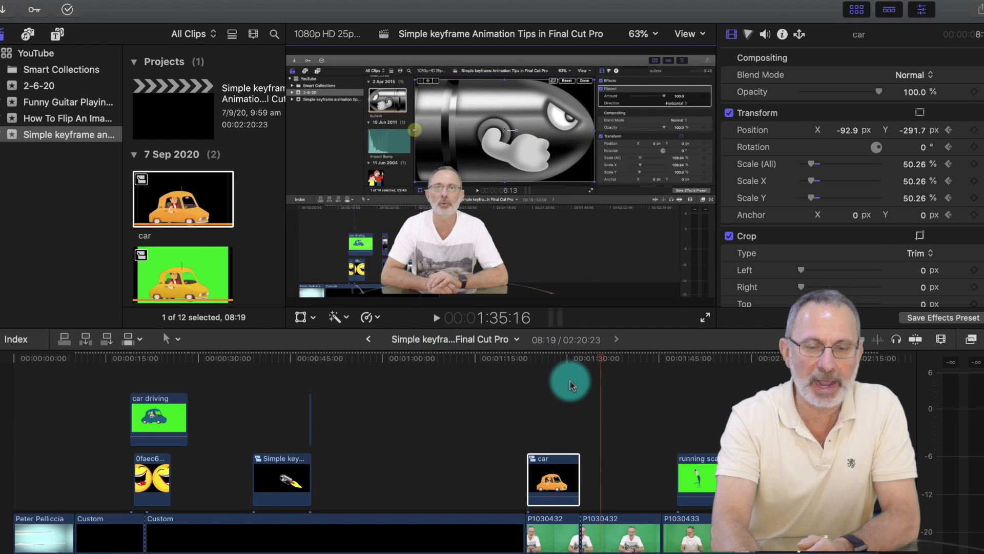
Step: Play back the end-screen section of the timeline from 2:00:24, where the flame2 clip begins
scroll(568, 381, right, 5)
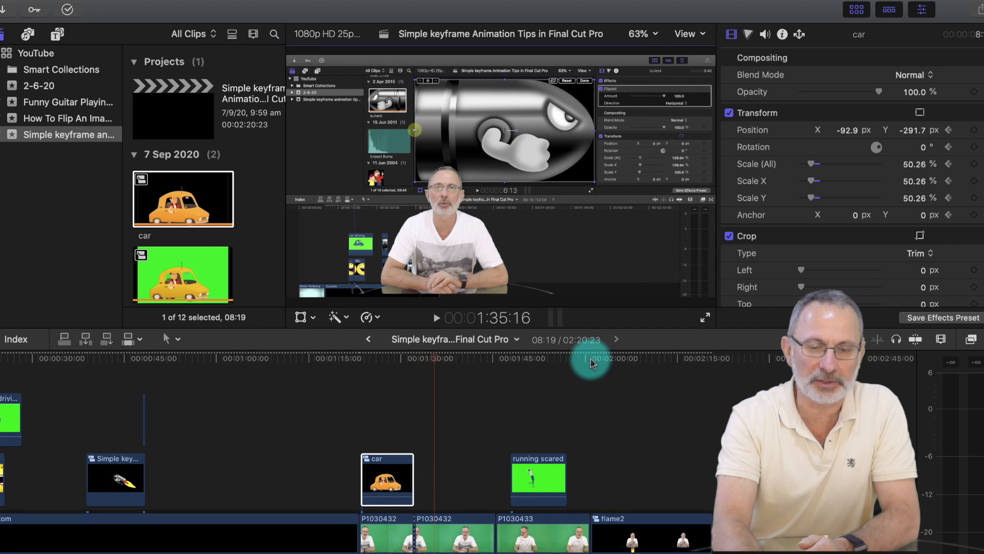
click(590, 359)
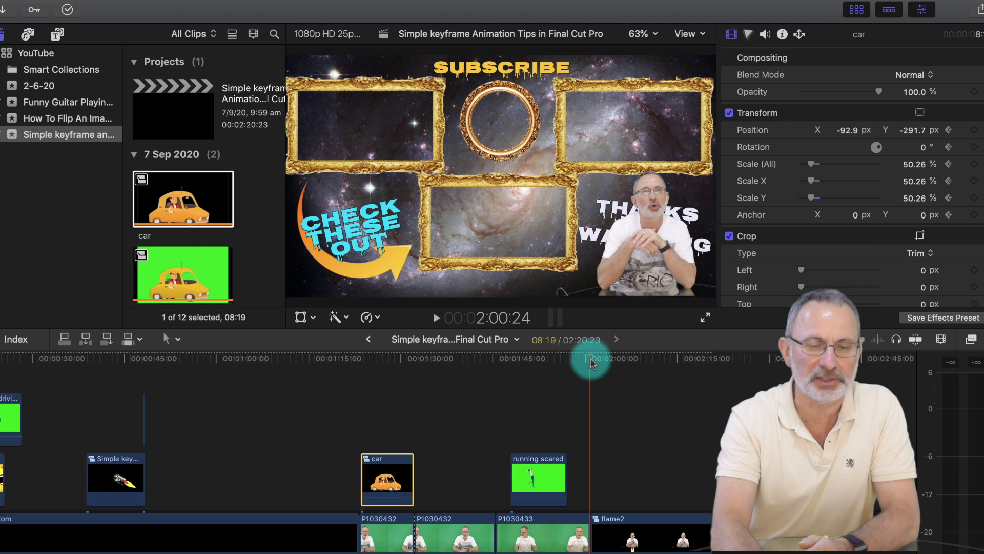
click(435, 323)
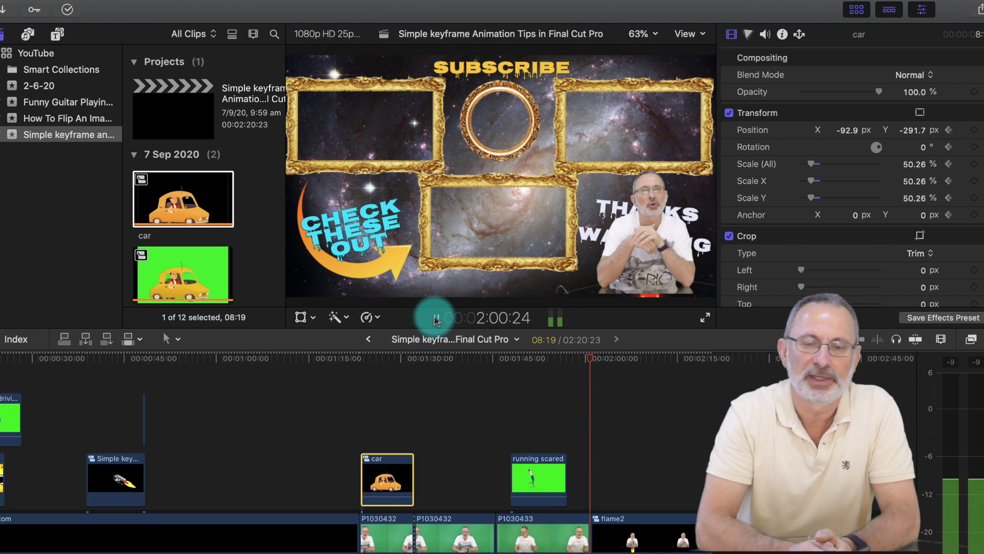